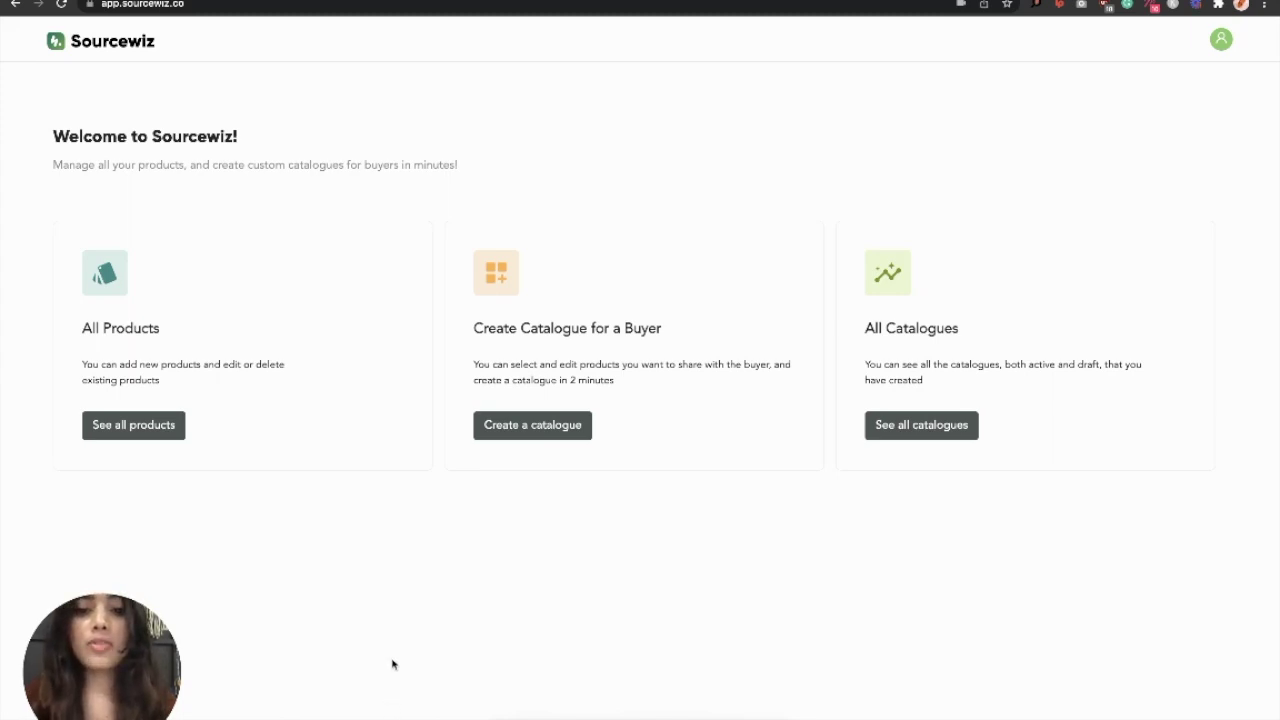
Browse the full product list, then start a new catalogue for buyer company Walmart.
click(326, 403)
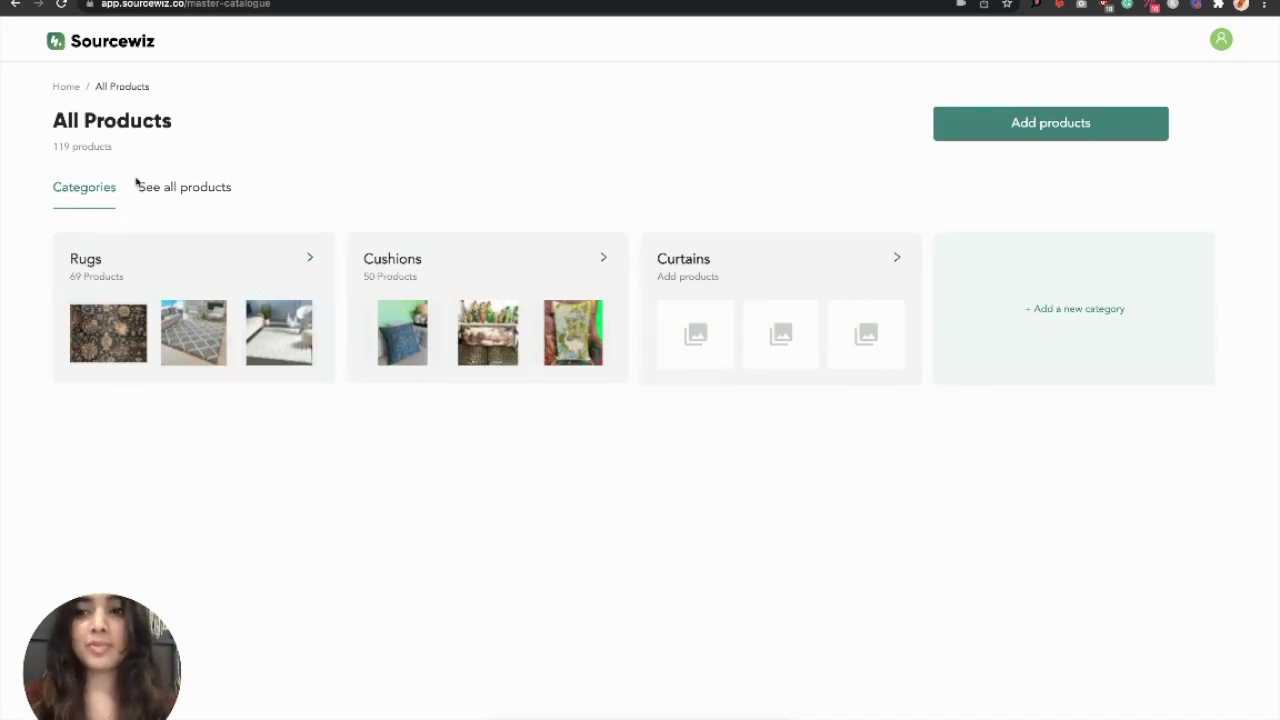
click(66, 88)
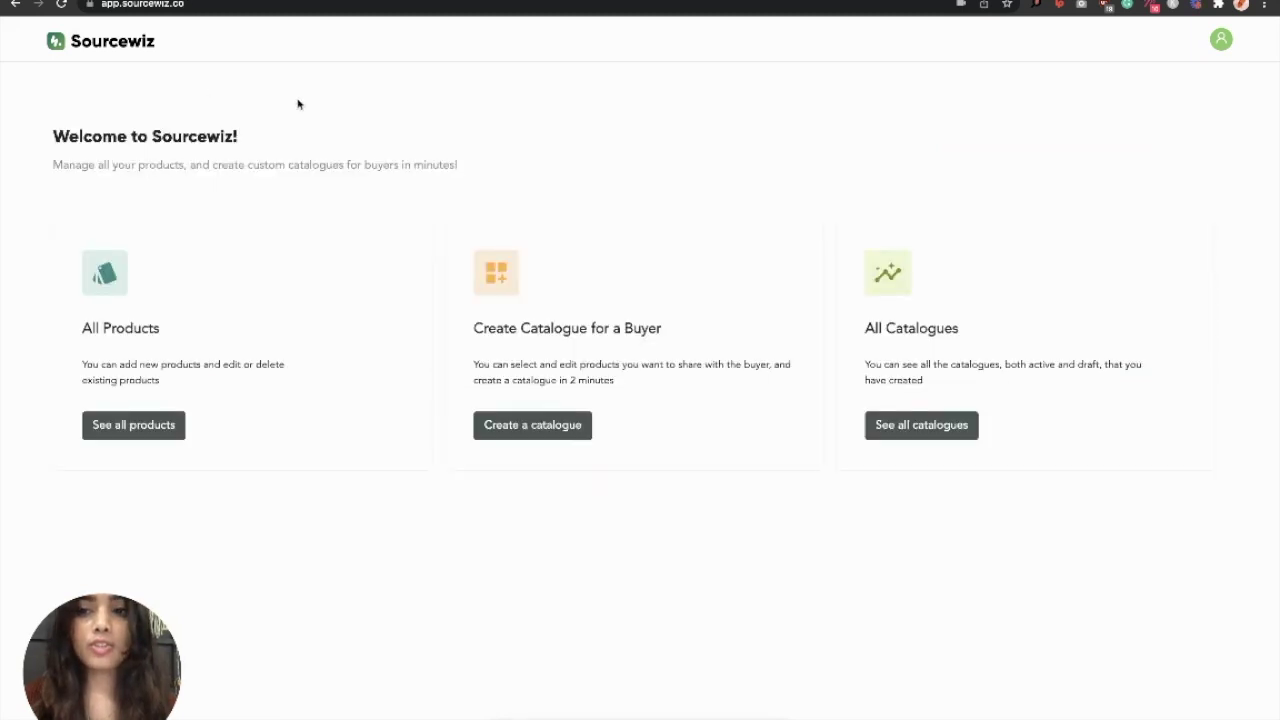
click(538, 318)
click(437, 210)
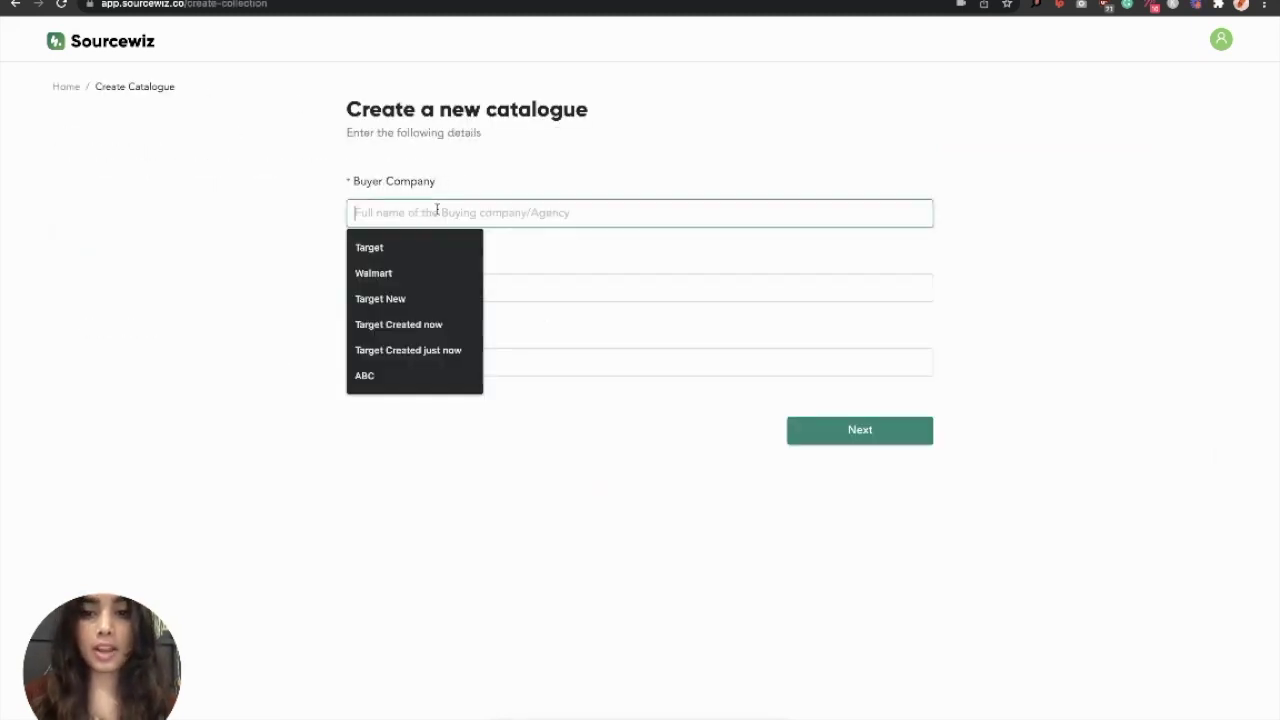
text(Wal)
click(386, 263)
Name the catalogue Spring Collection and continue to product selection.
click(383, 287)
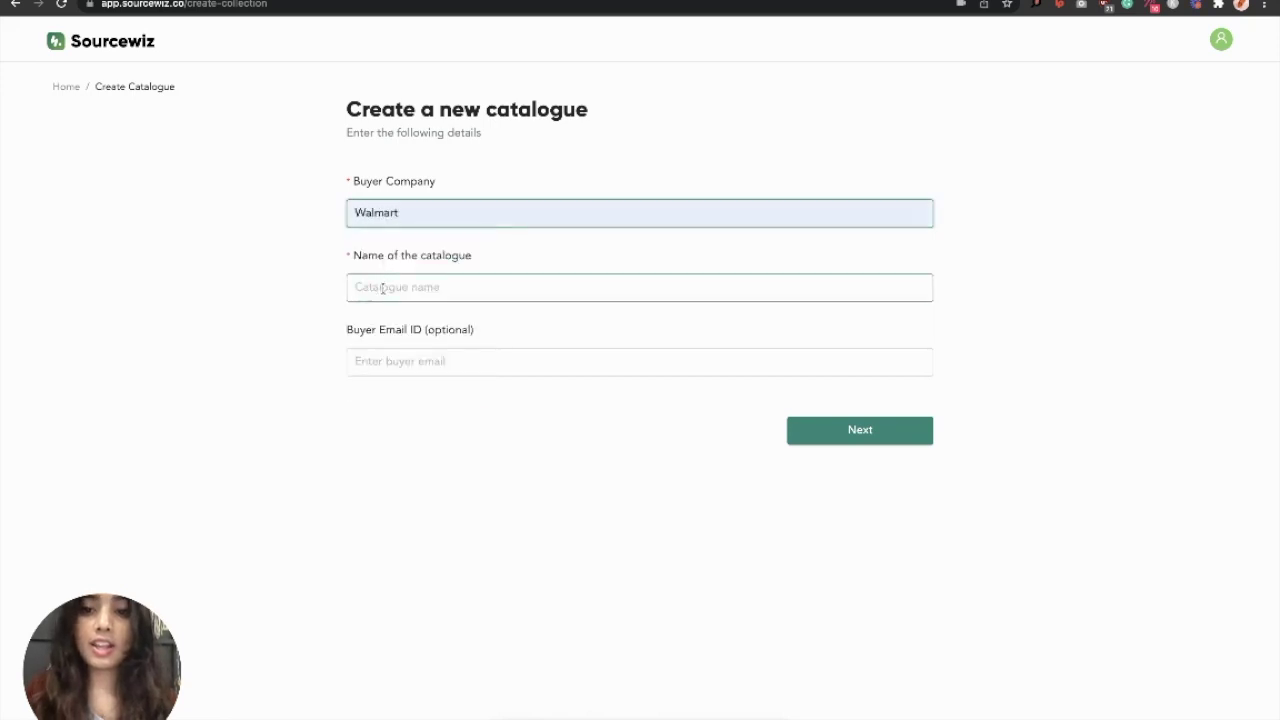
text(Spri)
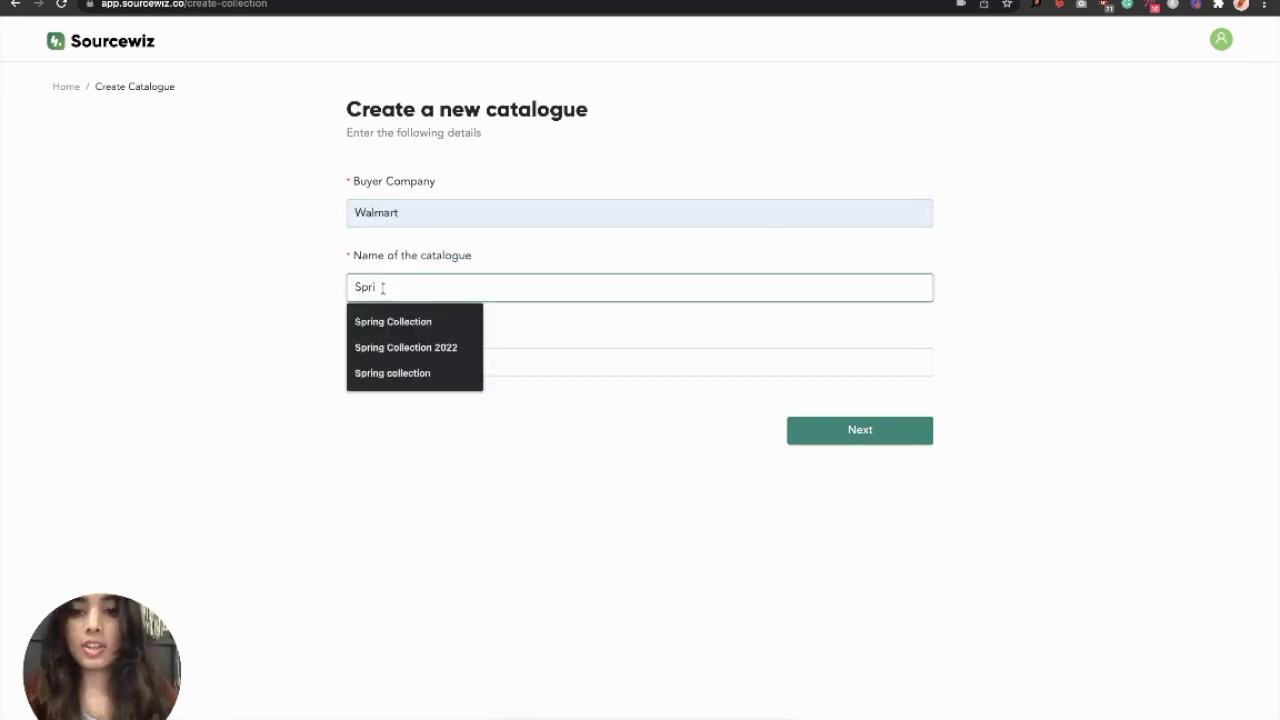
click(380, 322)
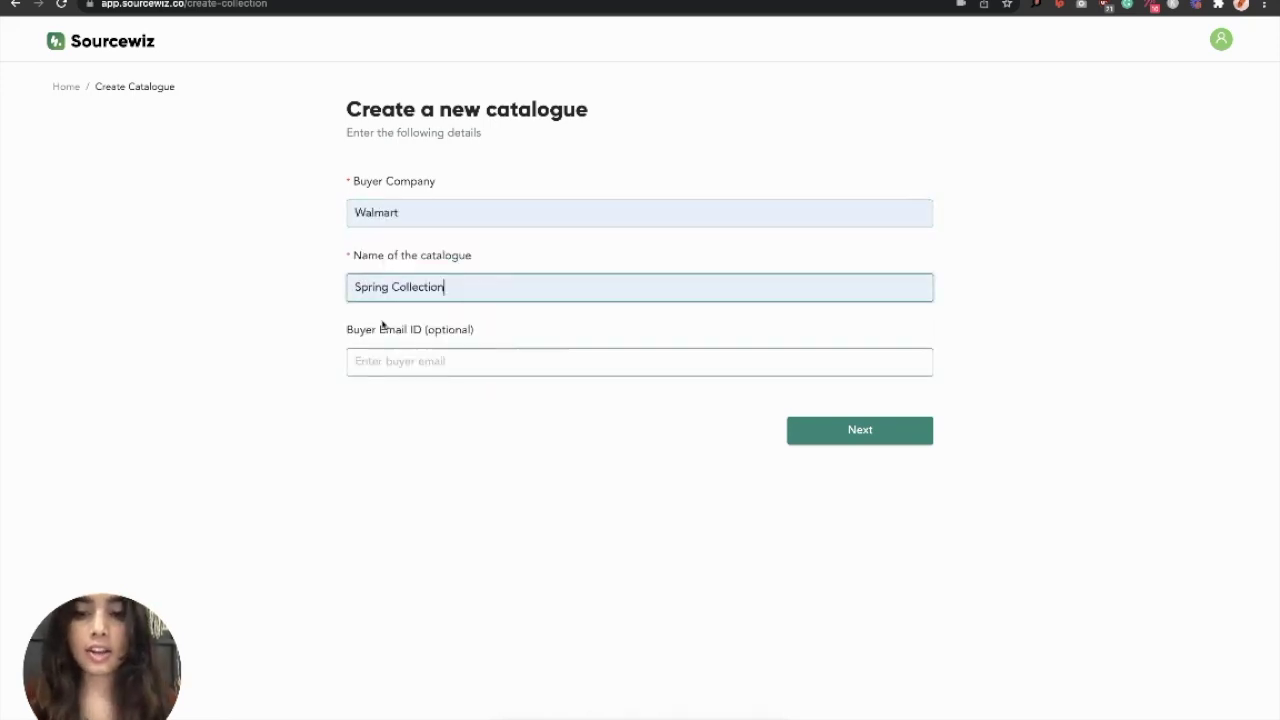
click(869, 446)
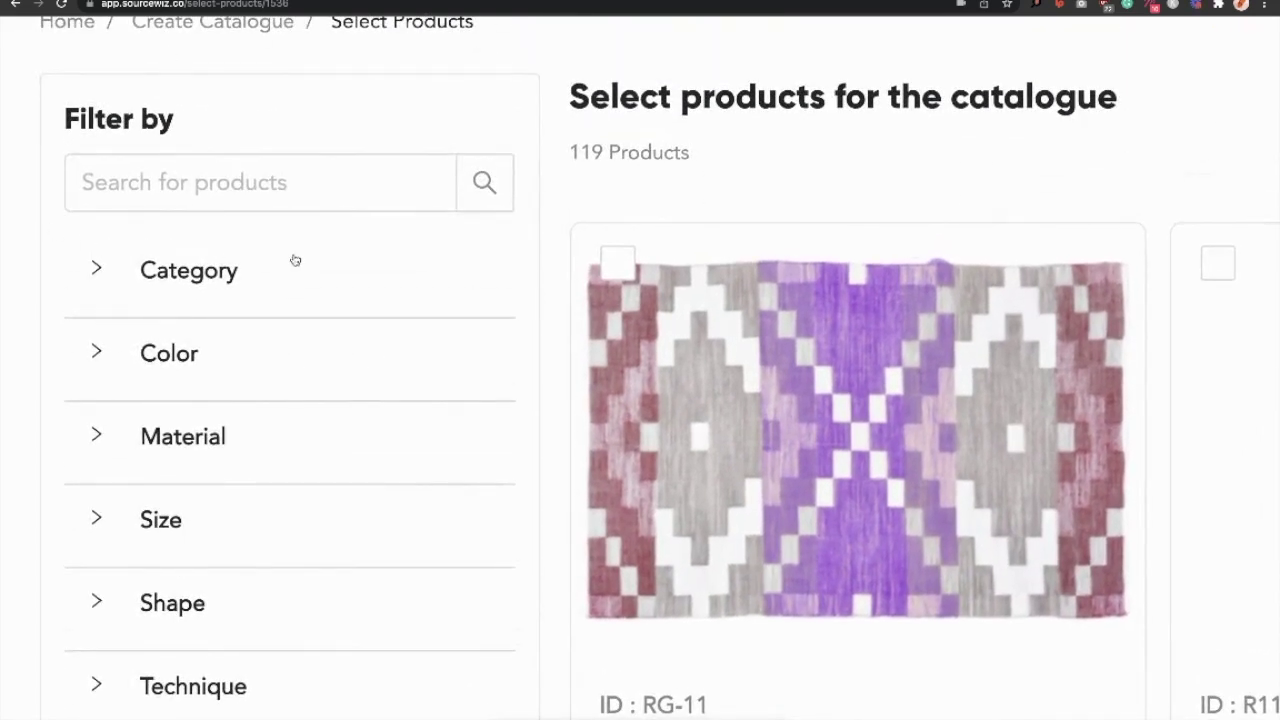
Filter the product list to the Rugs category in Beige colour.
click(215, 362)
click(225, 288)
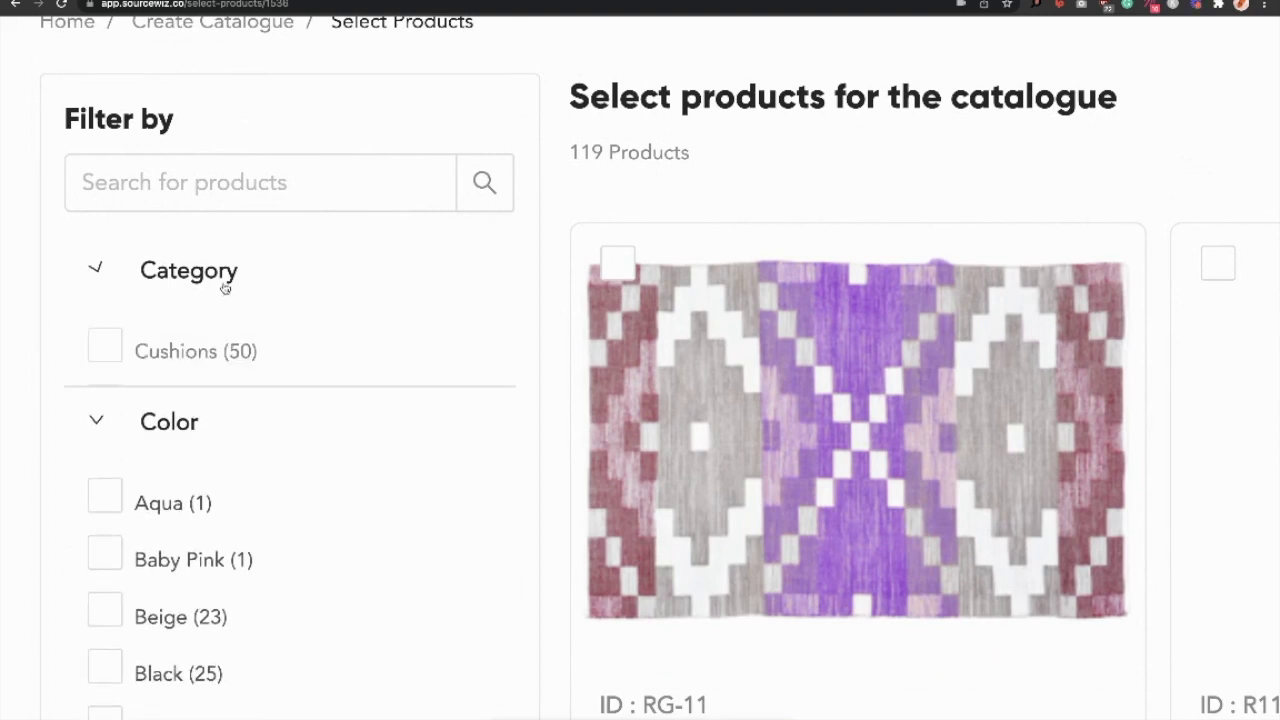
click(196, 410)
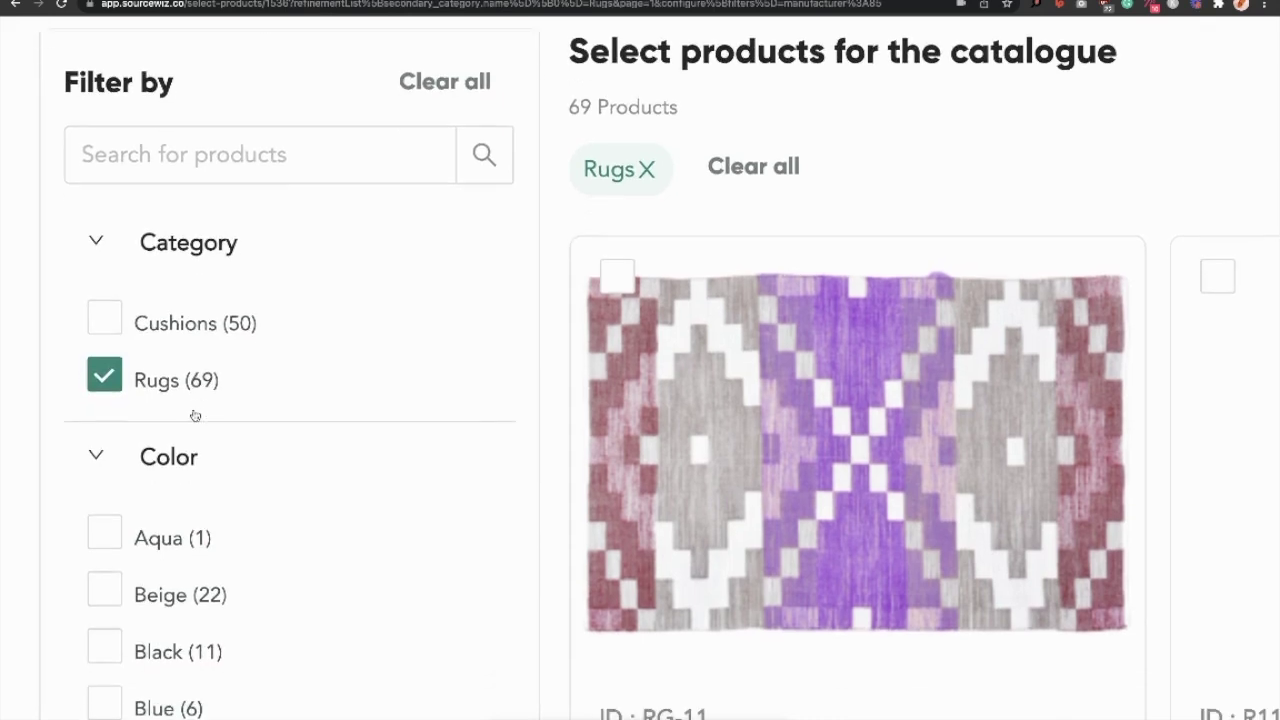
scroll(195, 415, down, 3)
click(187, 418)
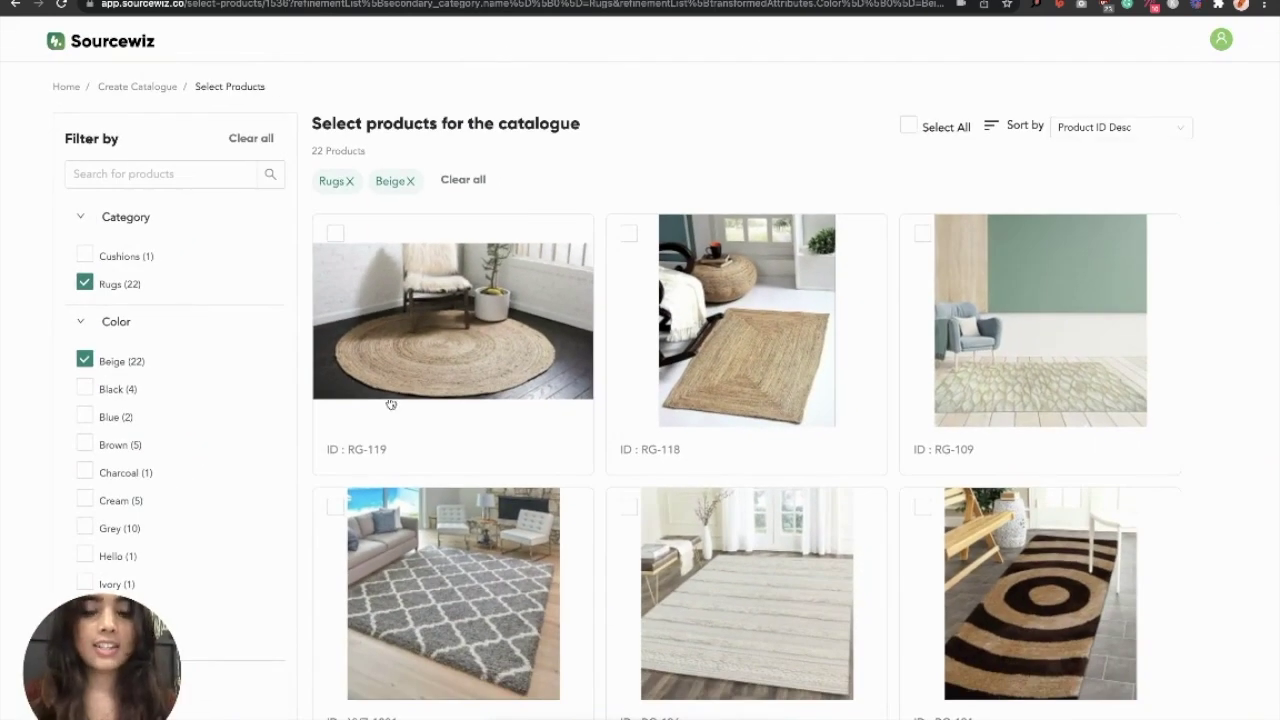
scroll(529, 437, down, 3)
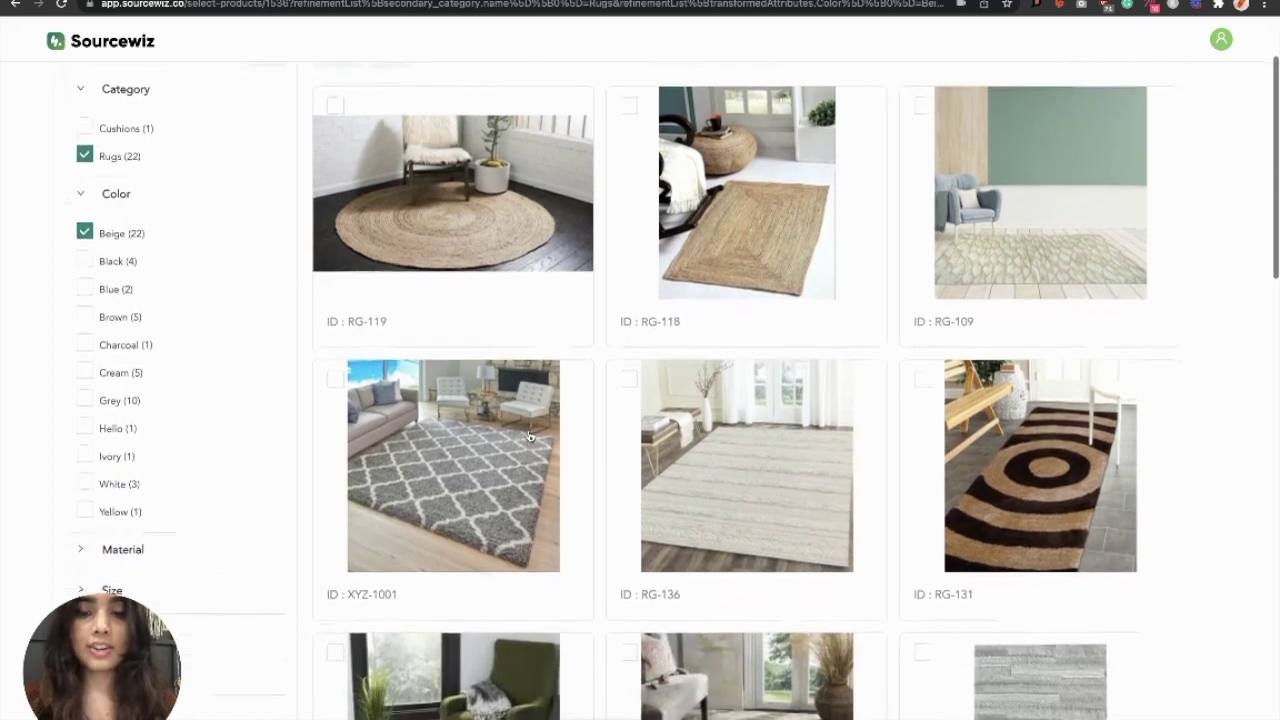
scroll(529, 437, up, 4)
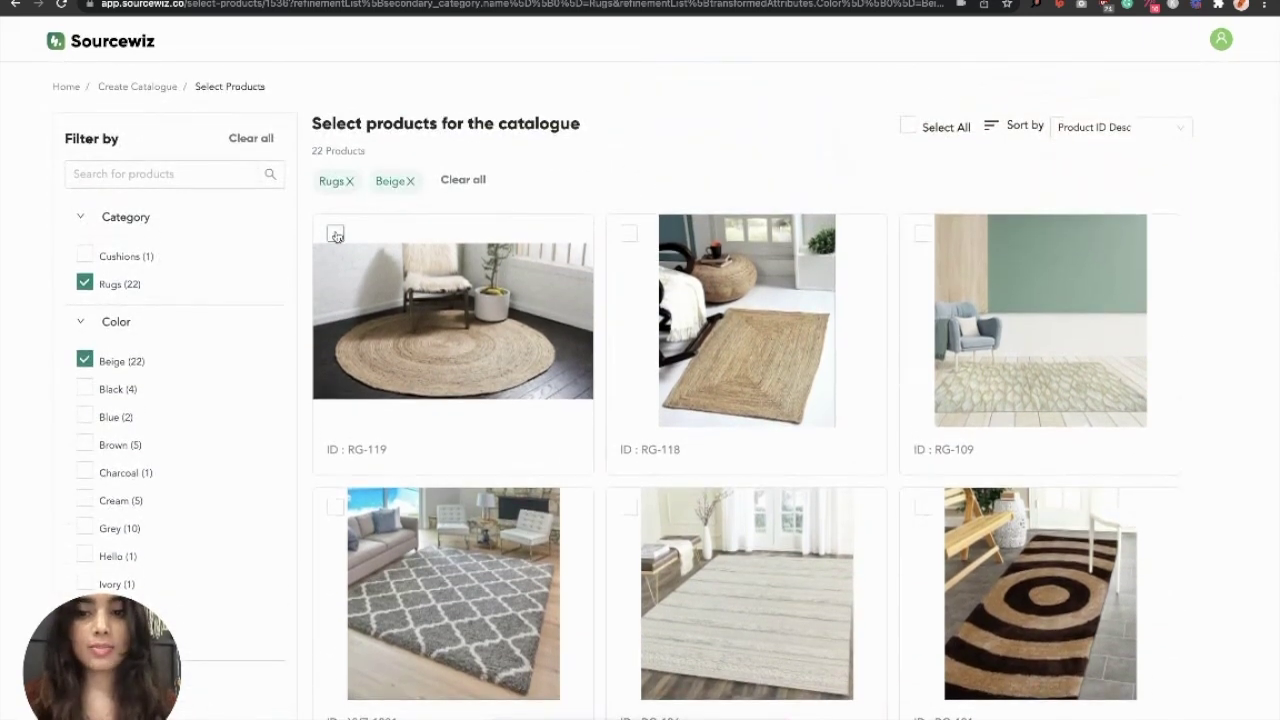
Select rugs RG-119, RG-109 and the brown ringed rug, then review the three.
click(334, 233)
click(920, 236)
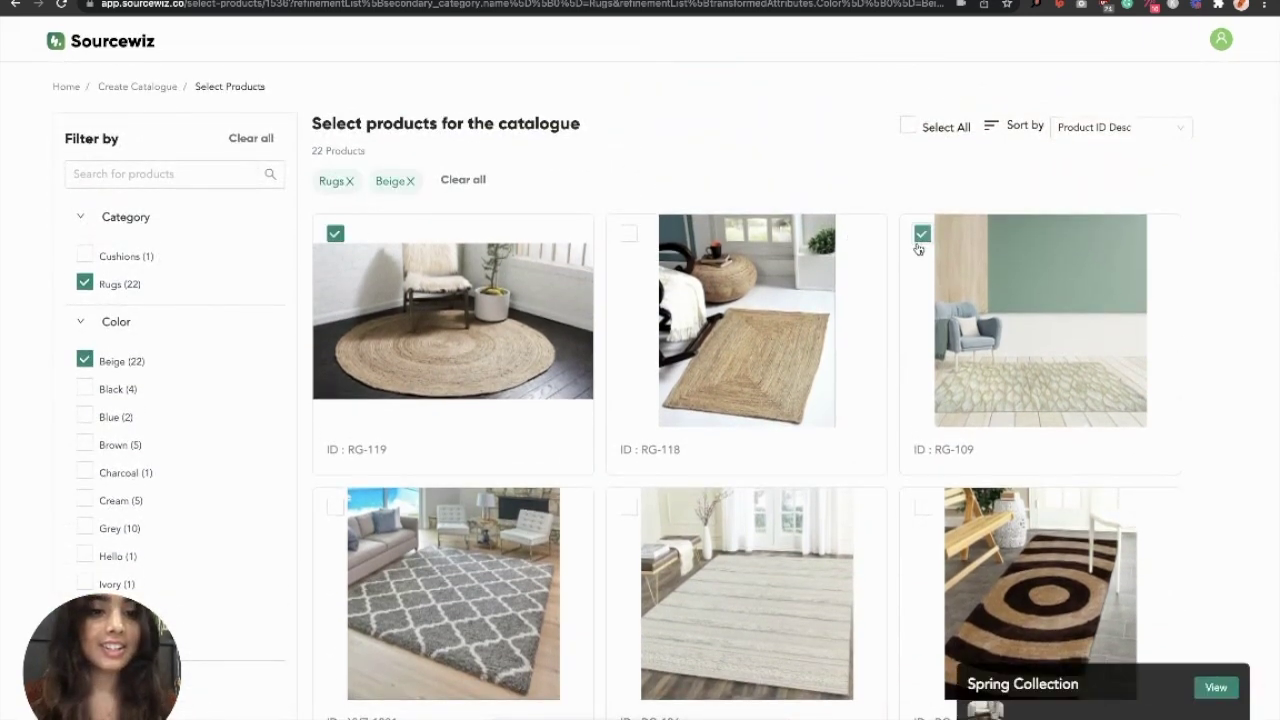
click(922, 508)
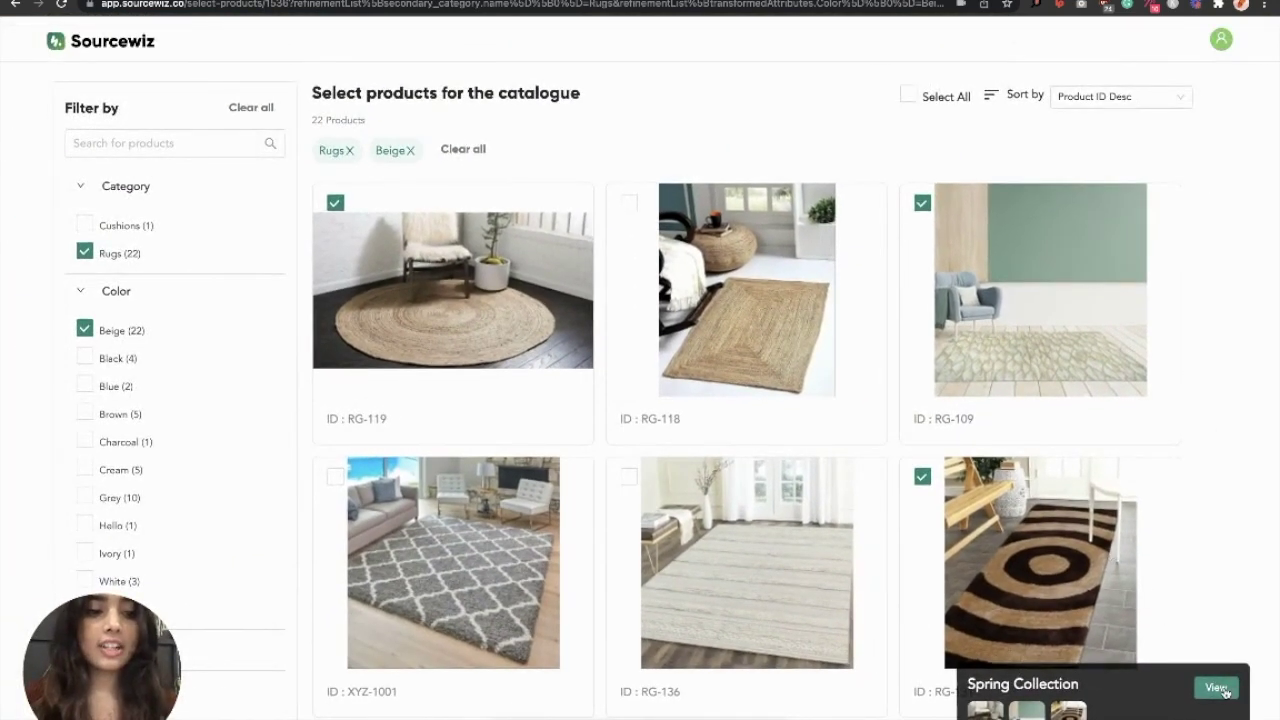
click(1225, 692)
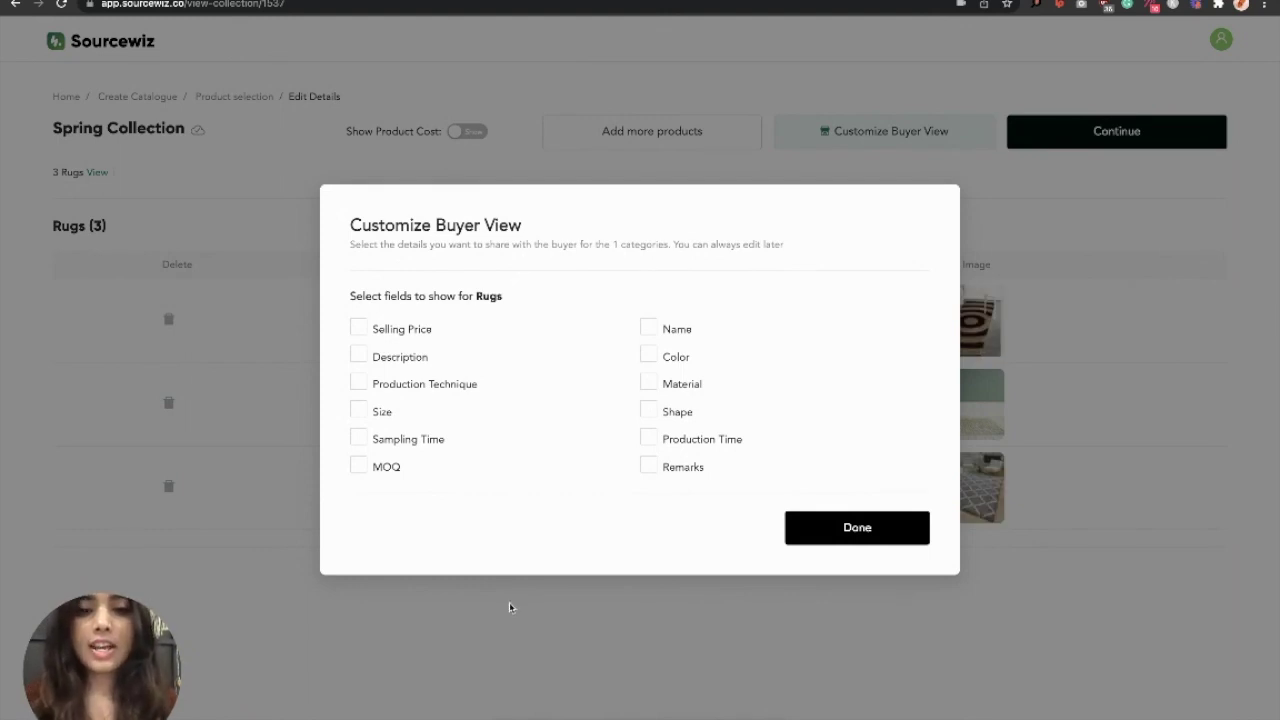
Show Name, Color and Material to the buyer for the three rugs, then proceed.
click(648, 327)
click(648, 355)
click(648, 382)
click(849, 528)
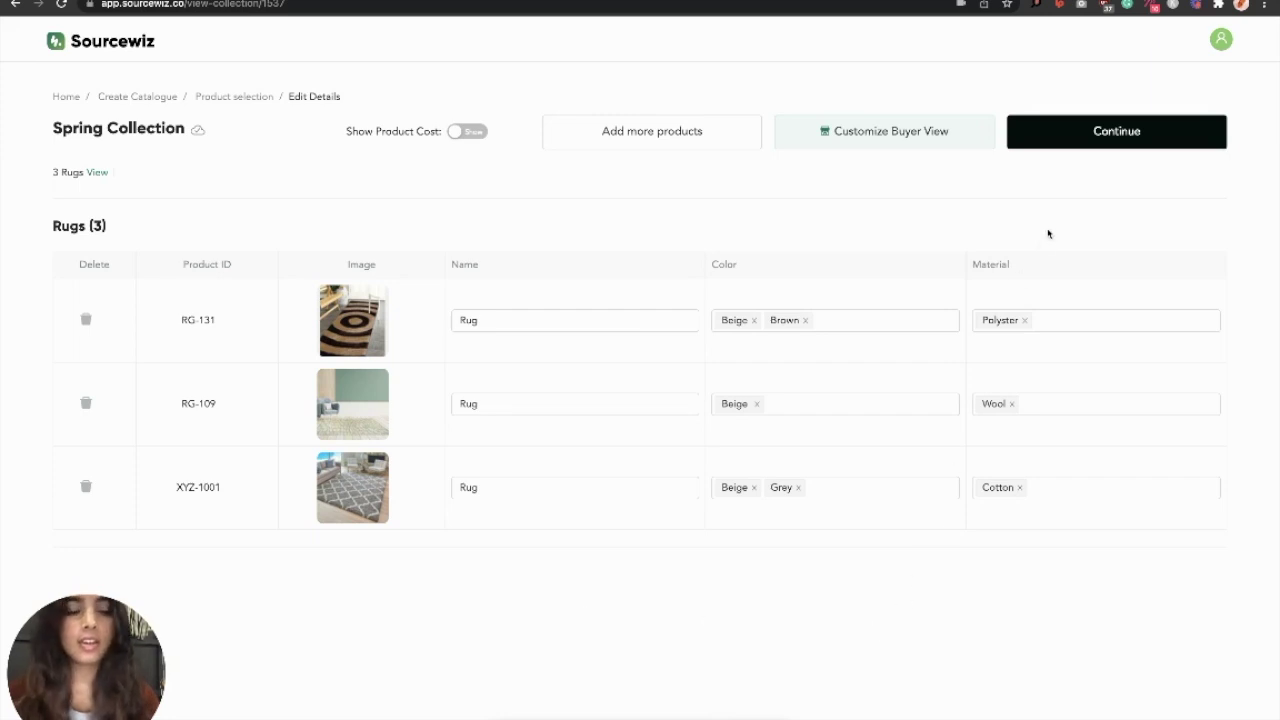
click(1117, 137)
Choose Generate Catalogue and, after previewing 2, 3 and 4 per slide, keep one product per slide.
click(1075, 270)
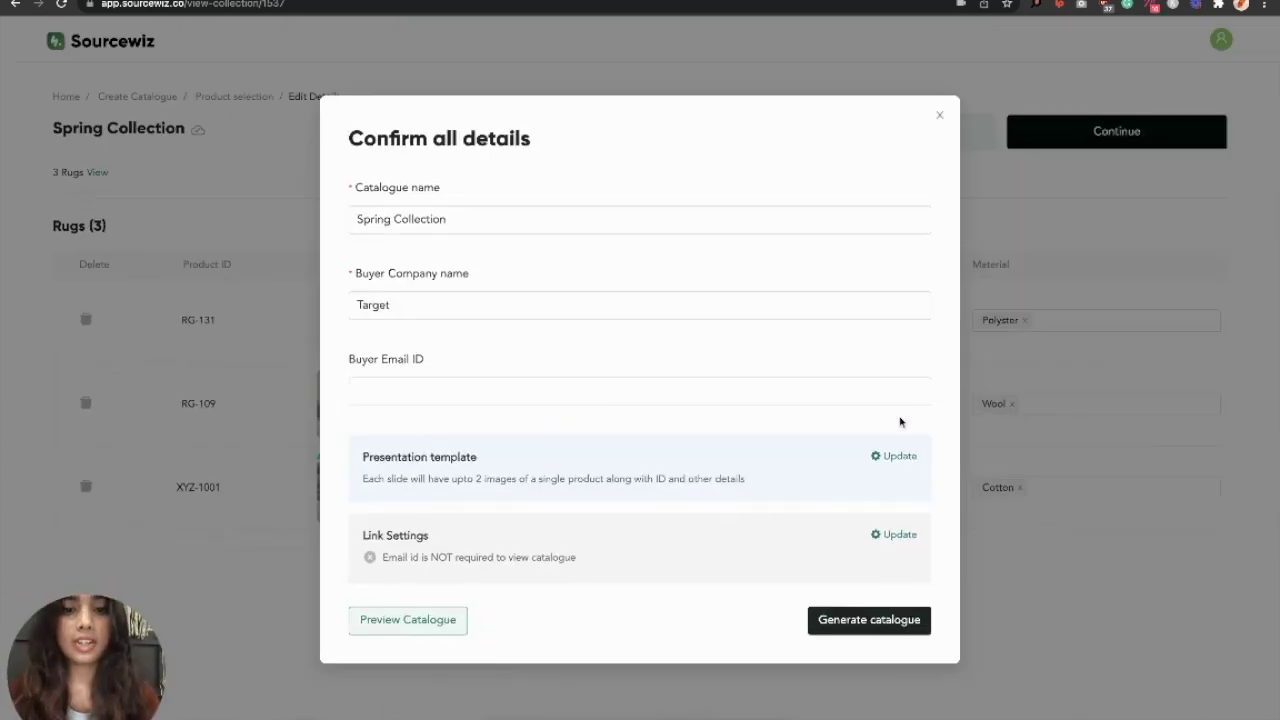
click(895, 455)
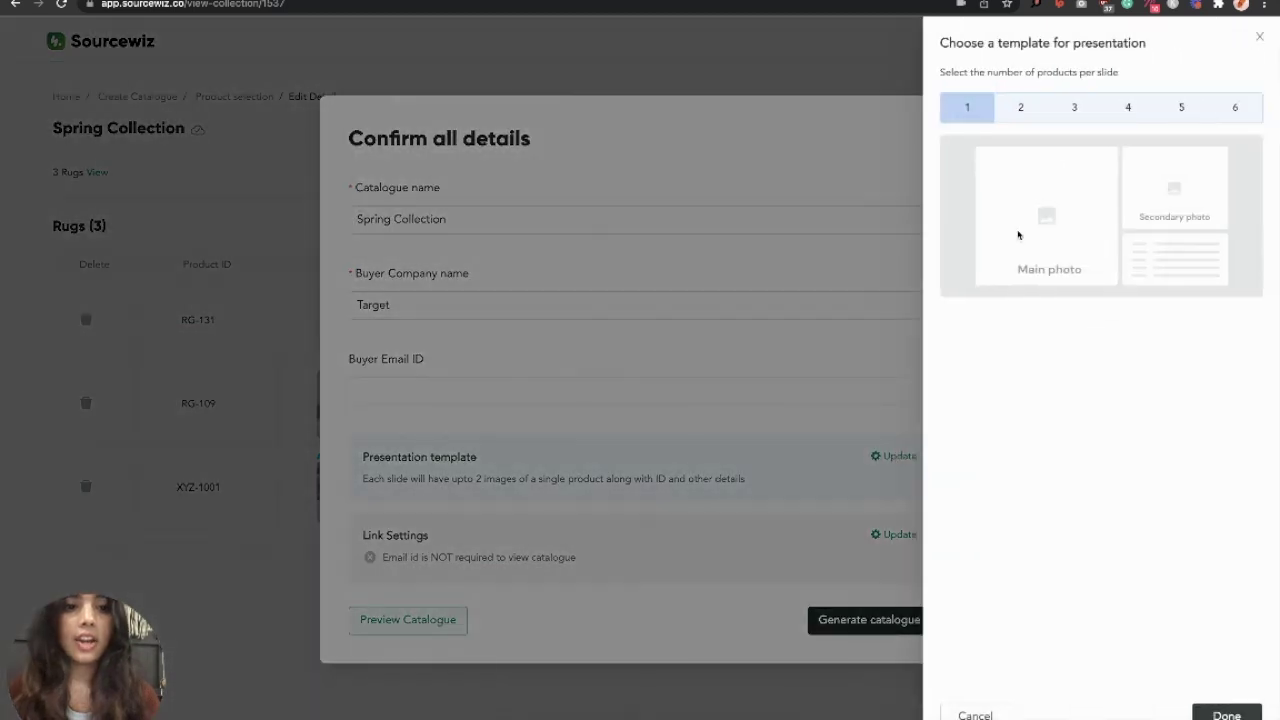
click(1022, 112)
click(1078, 111)
click(1130, 110)
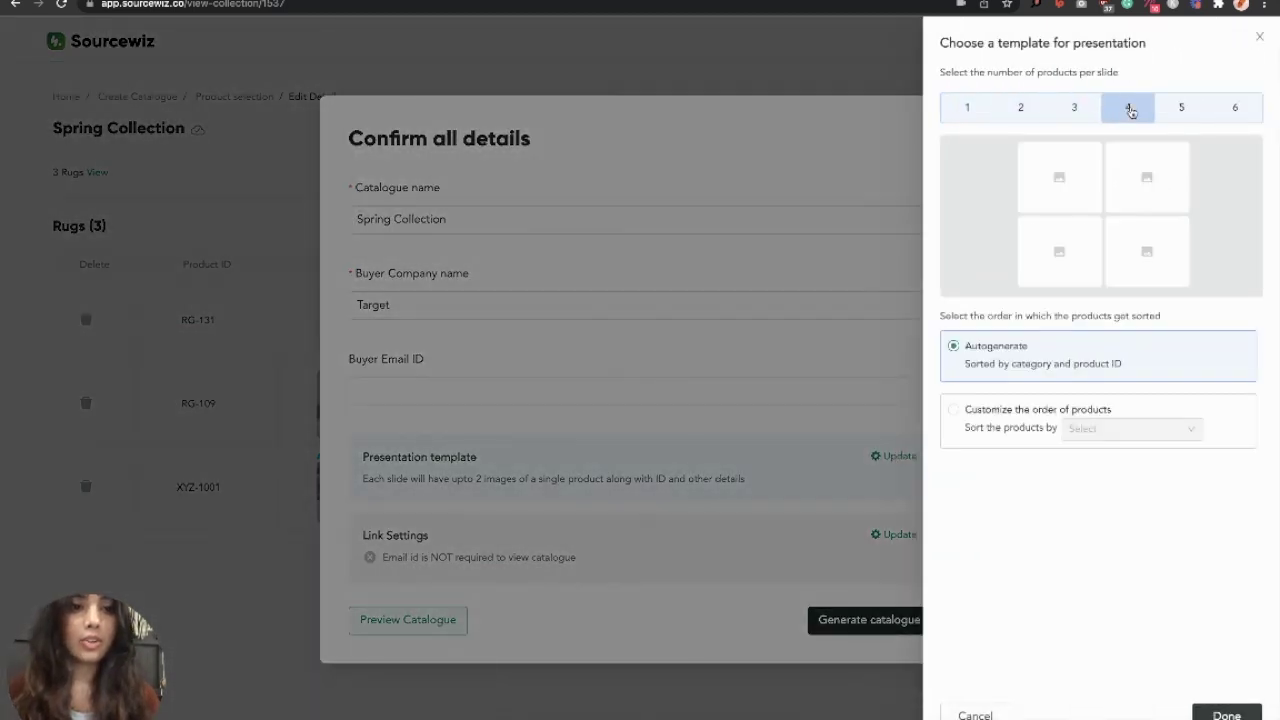
click(987, 113)
click(1227, 715)
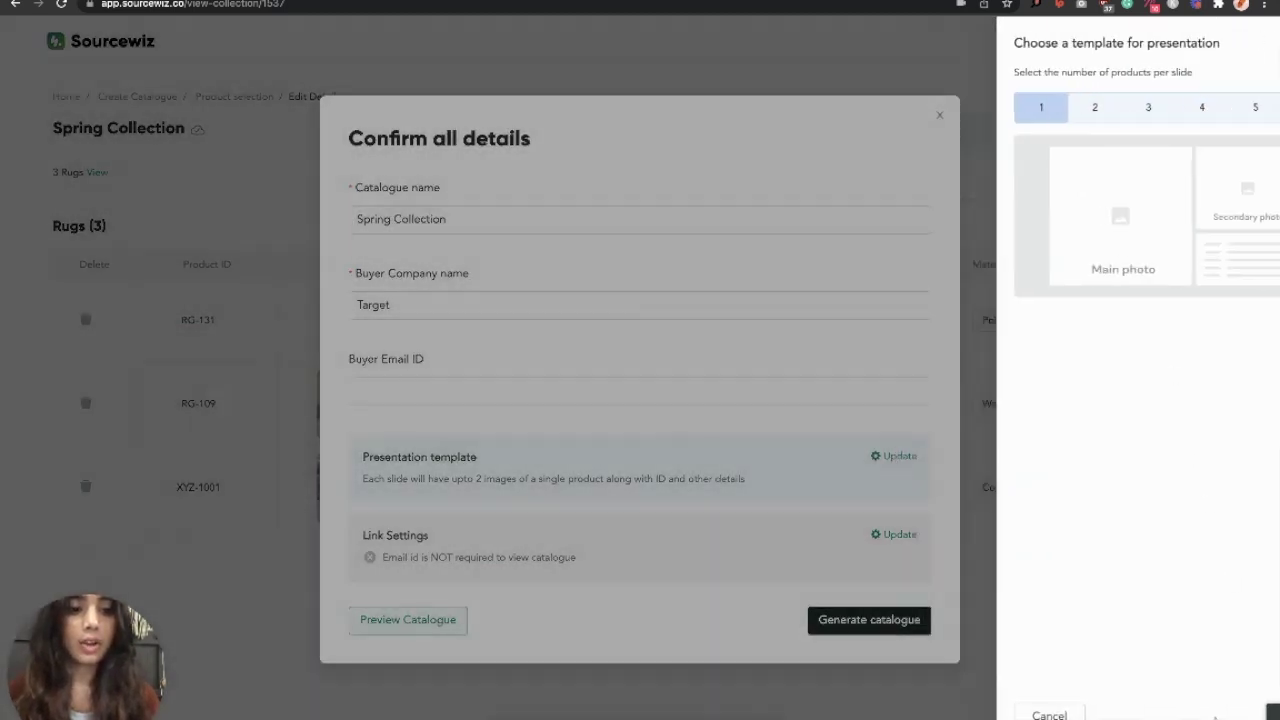
scroll(807, 586, up, 5)
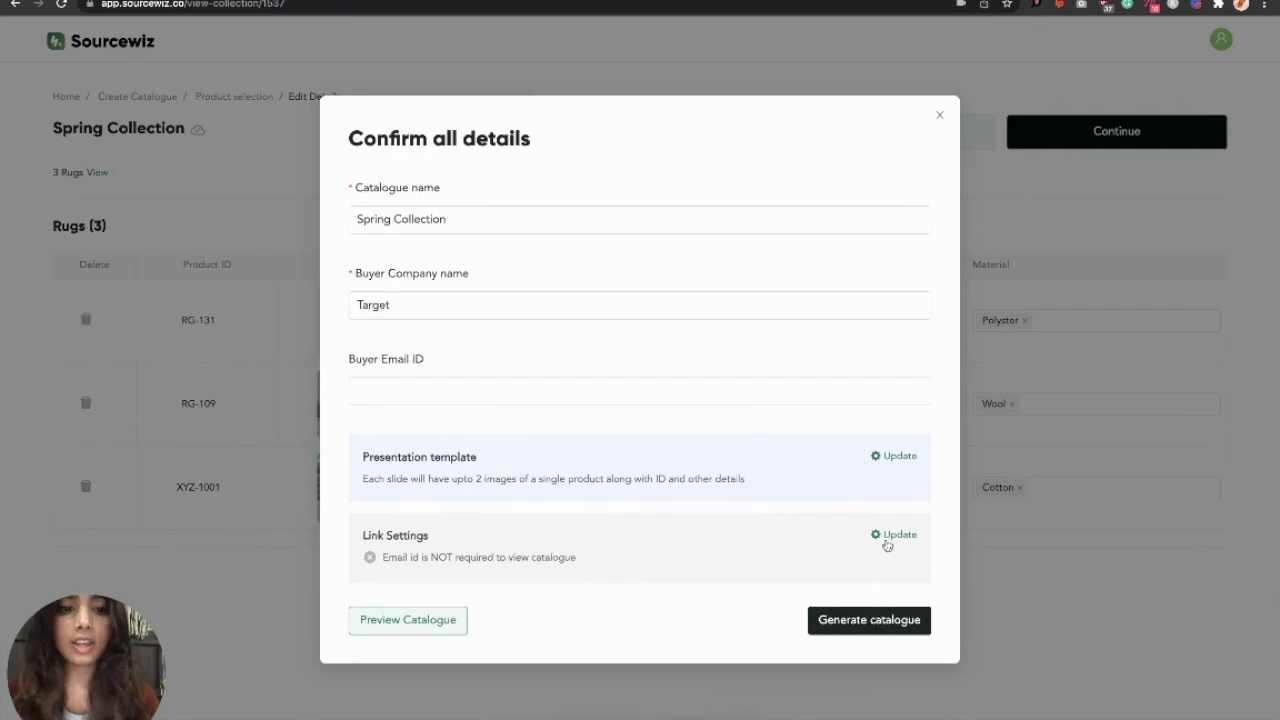
Require buyer email, set link expiry to 16 Dec 2021, and add a 6-digit passcode.
click(979, 522)
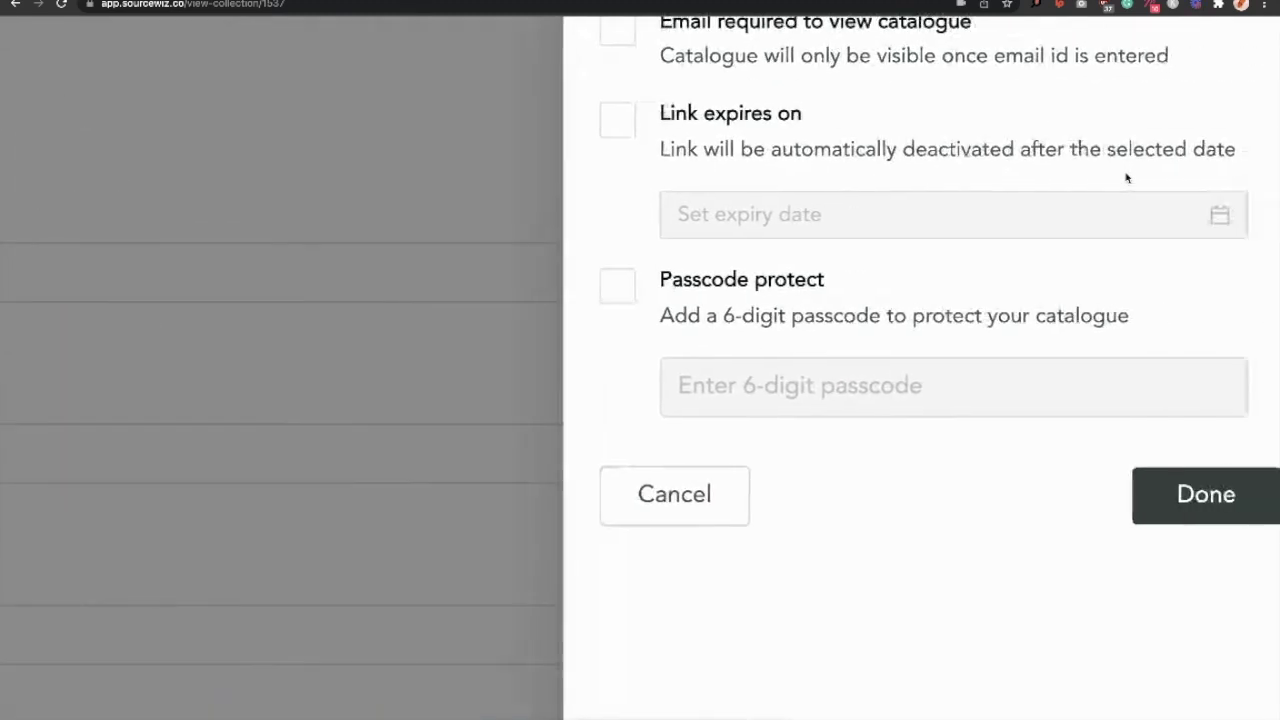
scroll(1127, 178, up, 3)
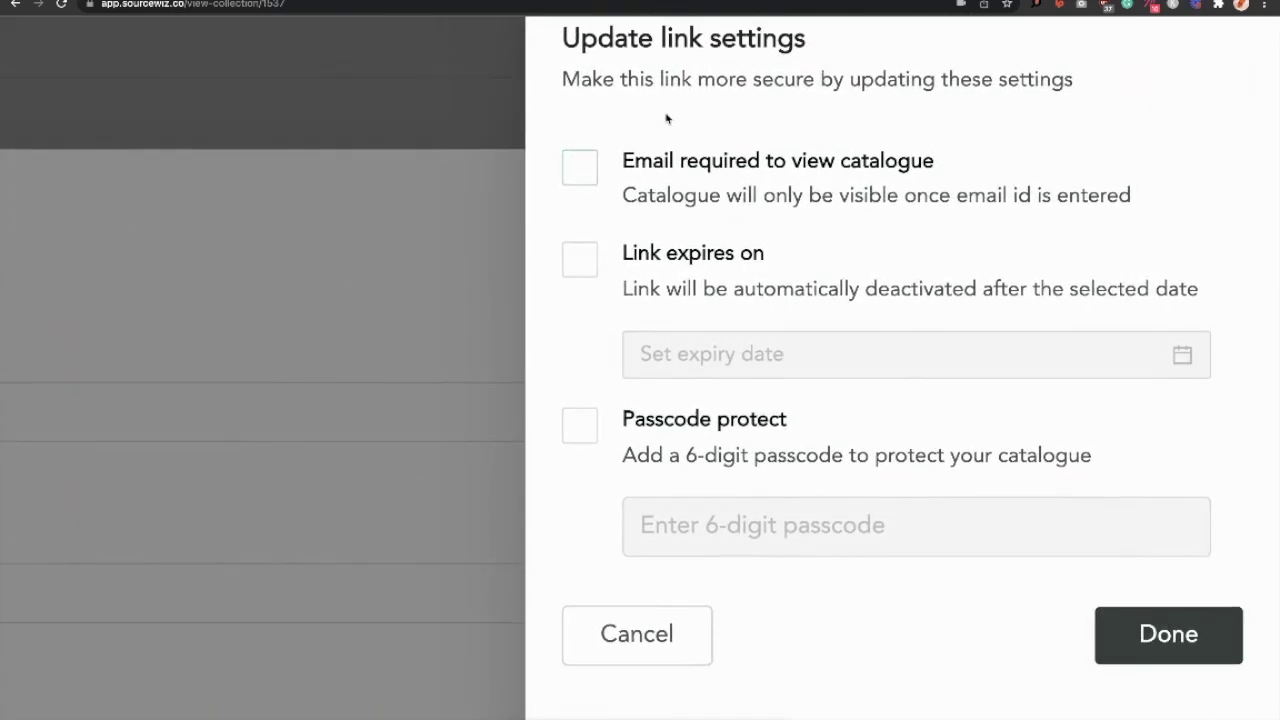
click(585, 169)
click(578, 259)
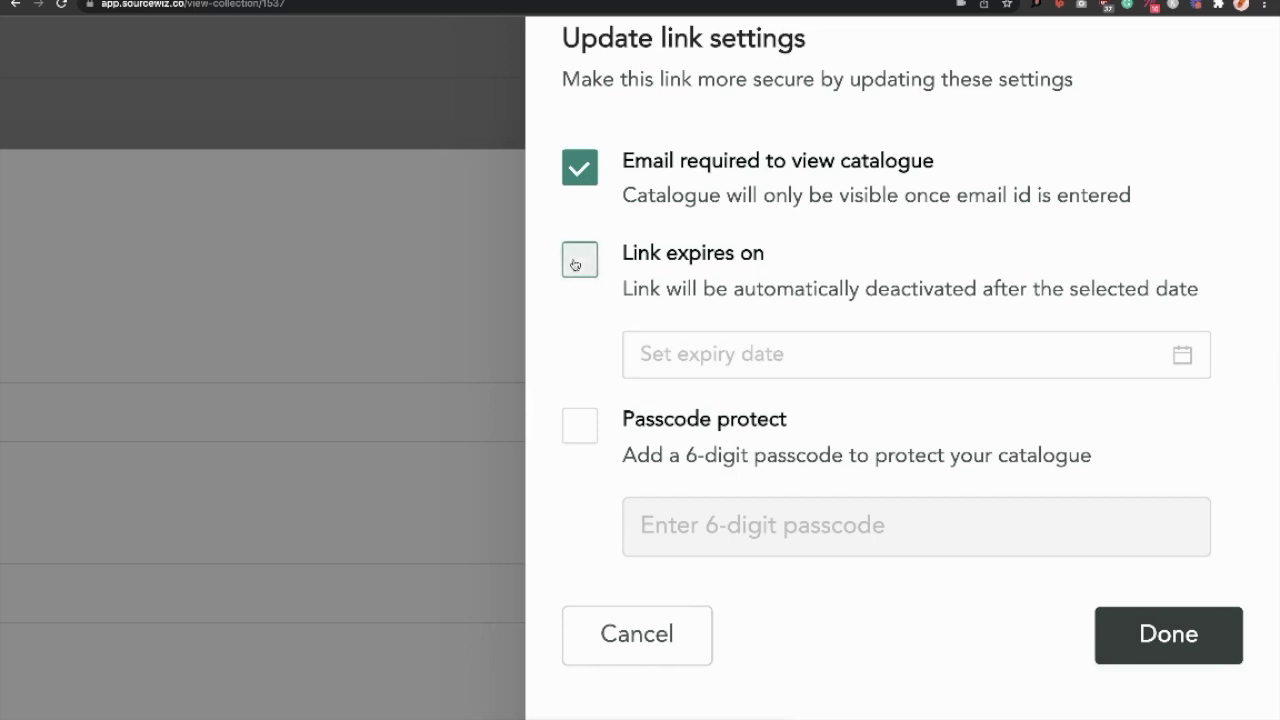
click(763, 350)
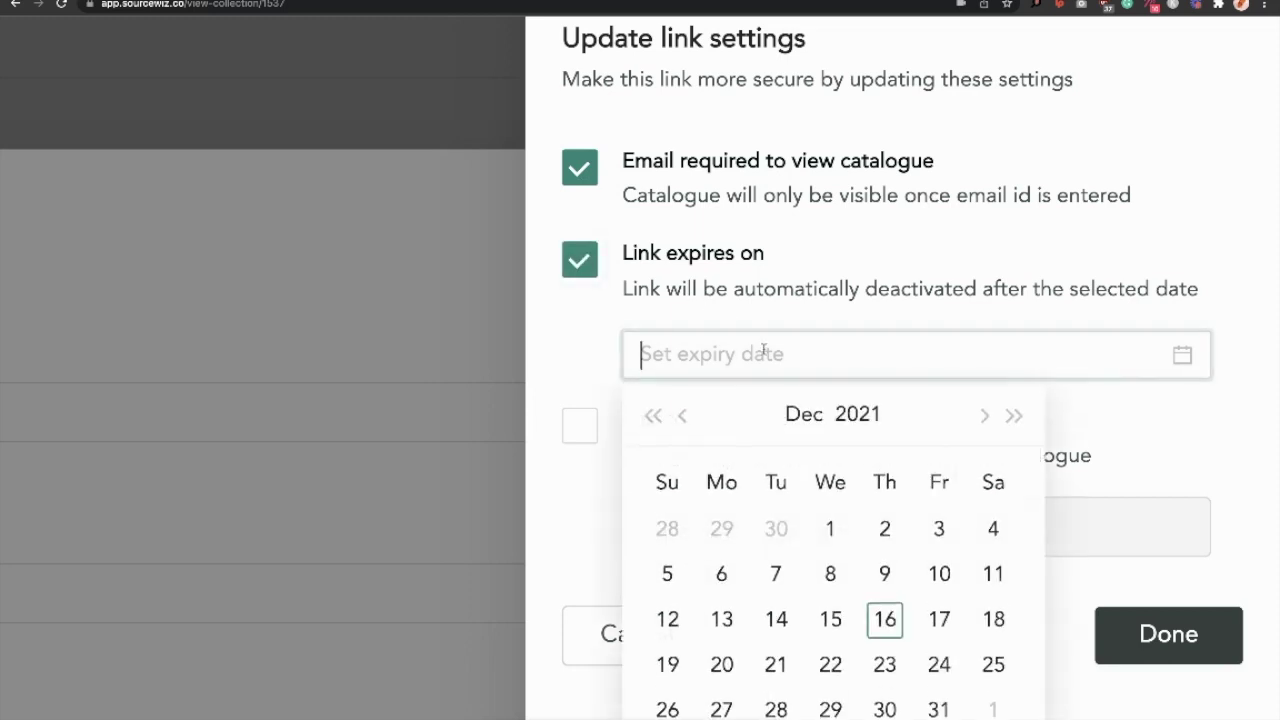
click(884, 619)
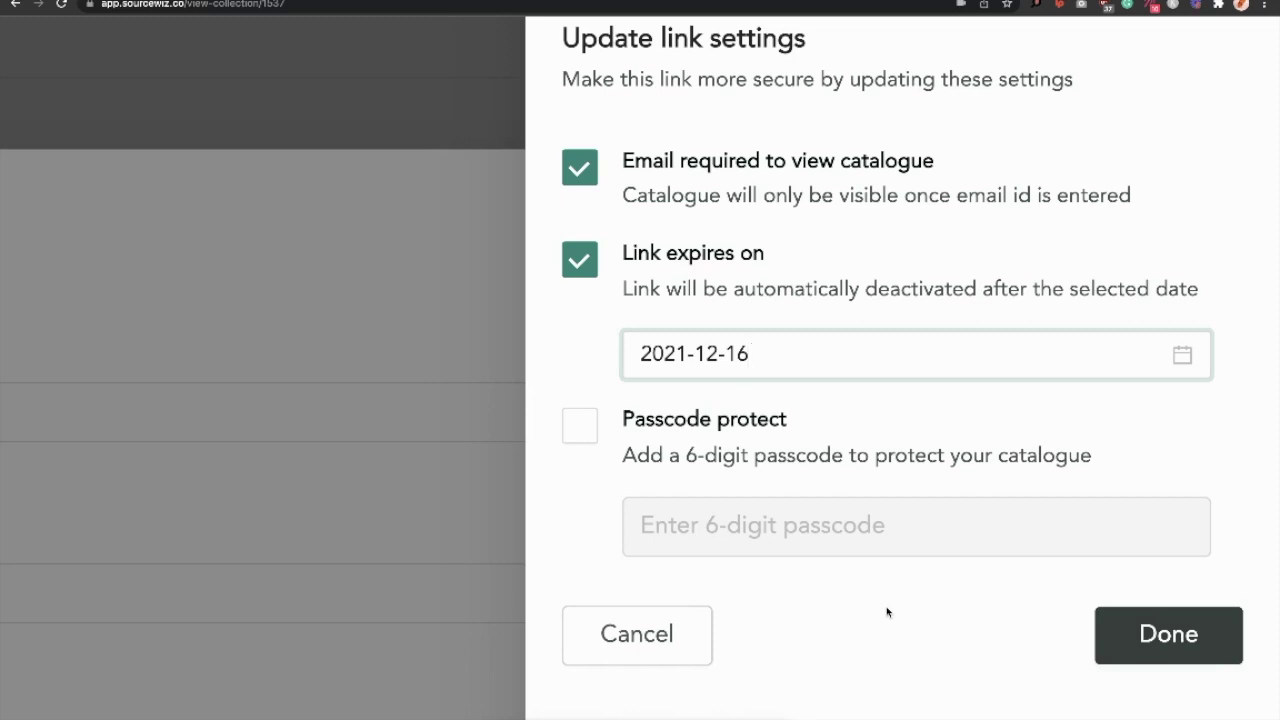
click(586, 426)
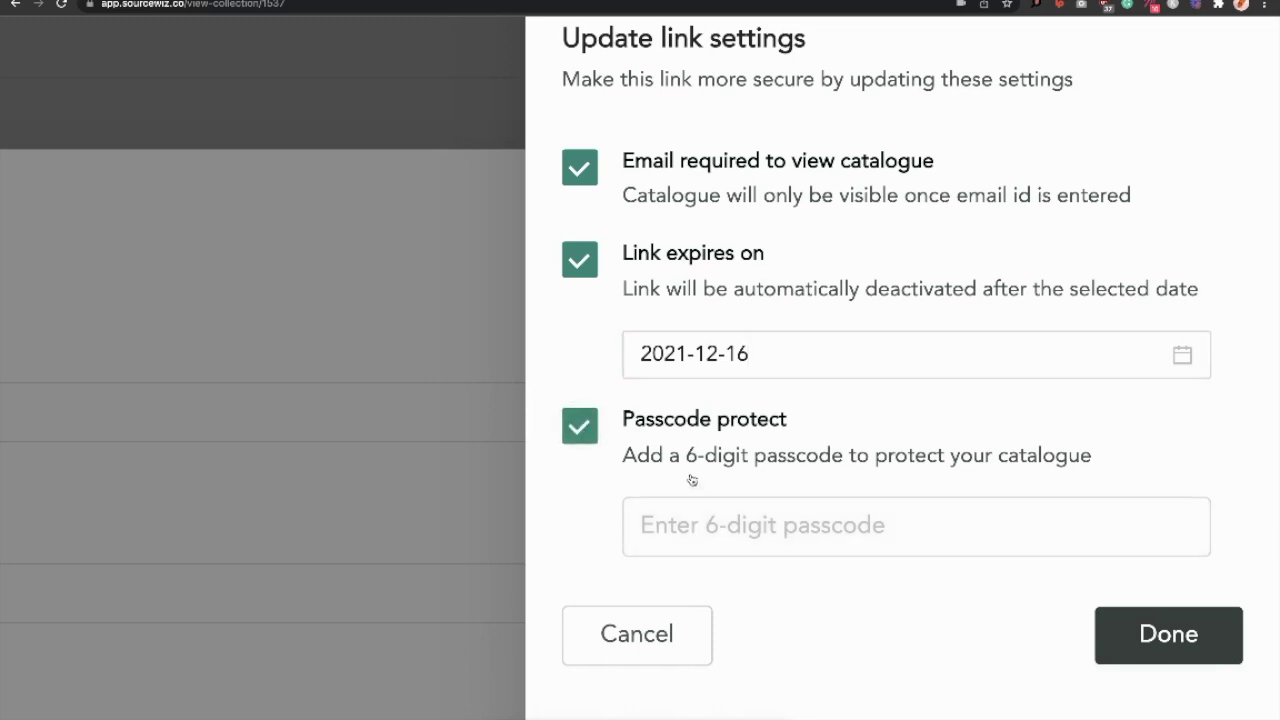
click(712, 502)
text(000)
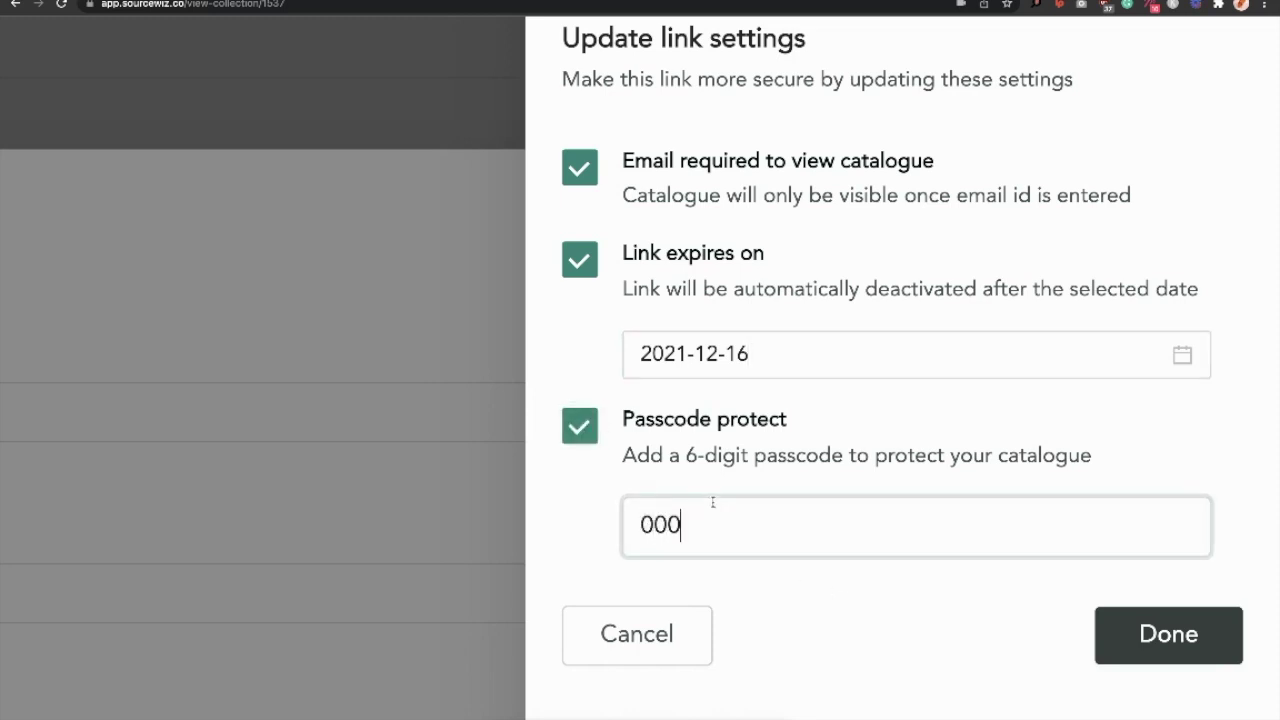
text(000)
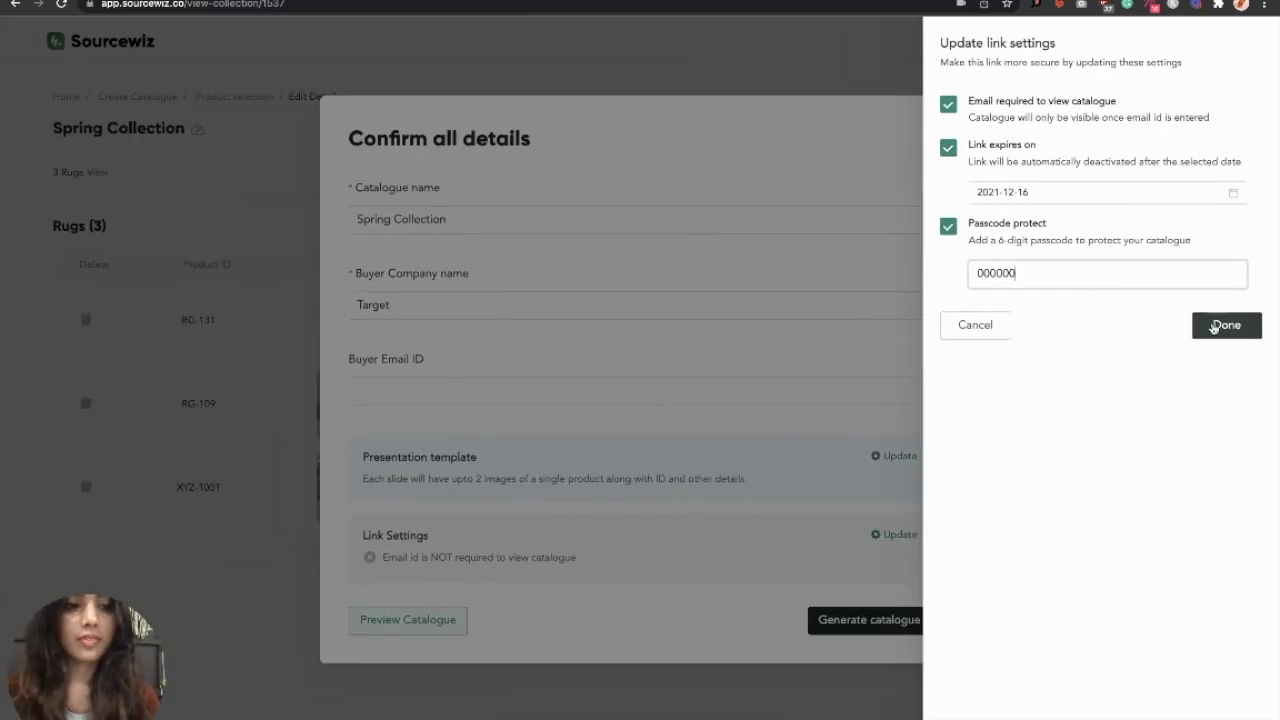
click(1214, 326)
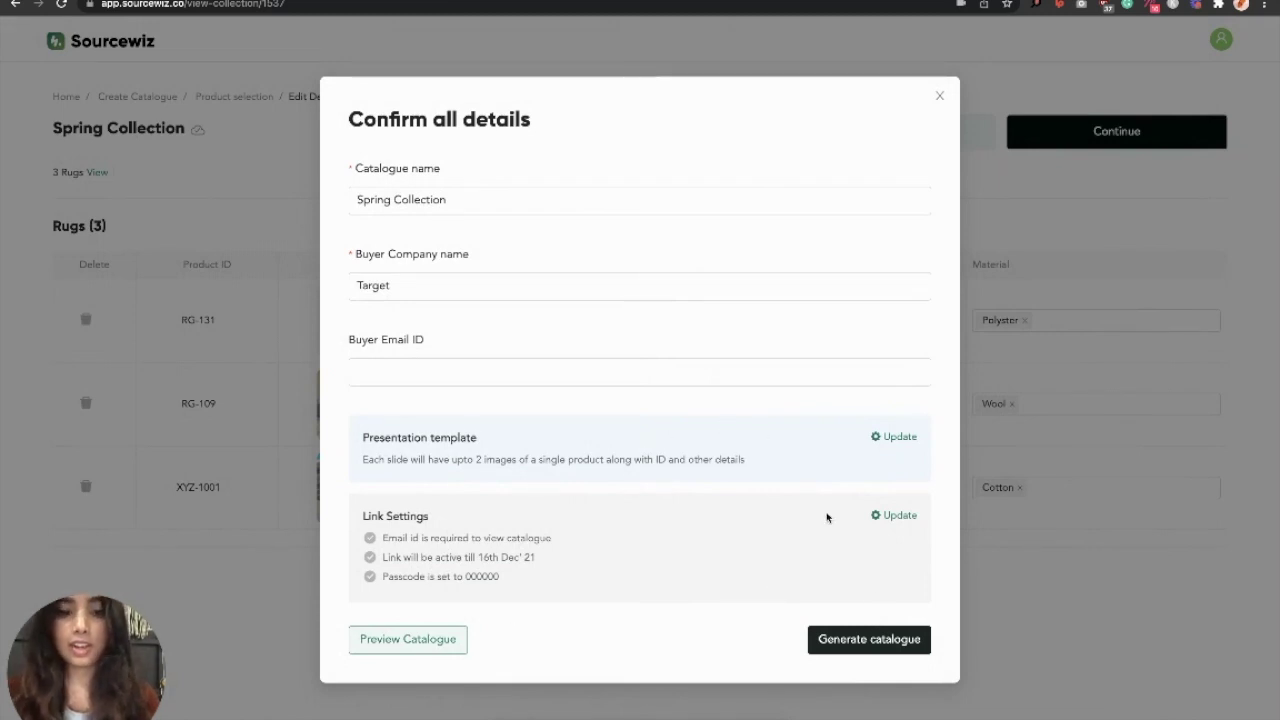
Generate the Spring Collection catalogue to get its shareable link.
click(878, 641)
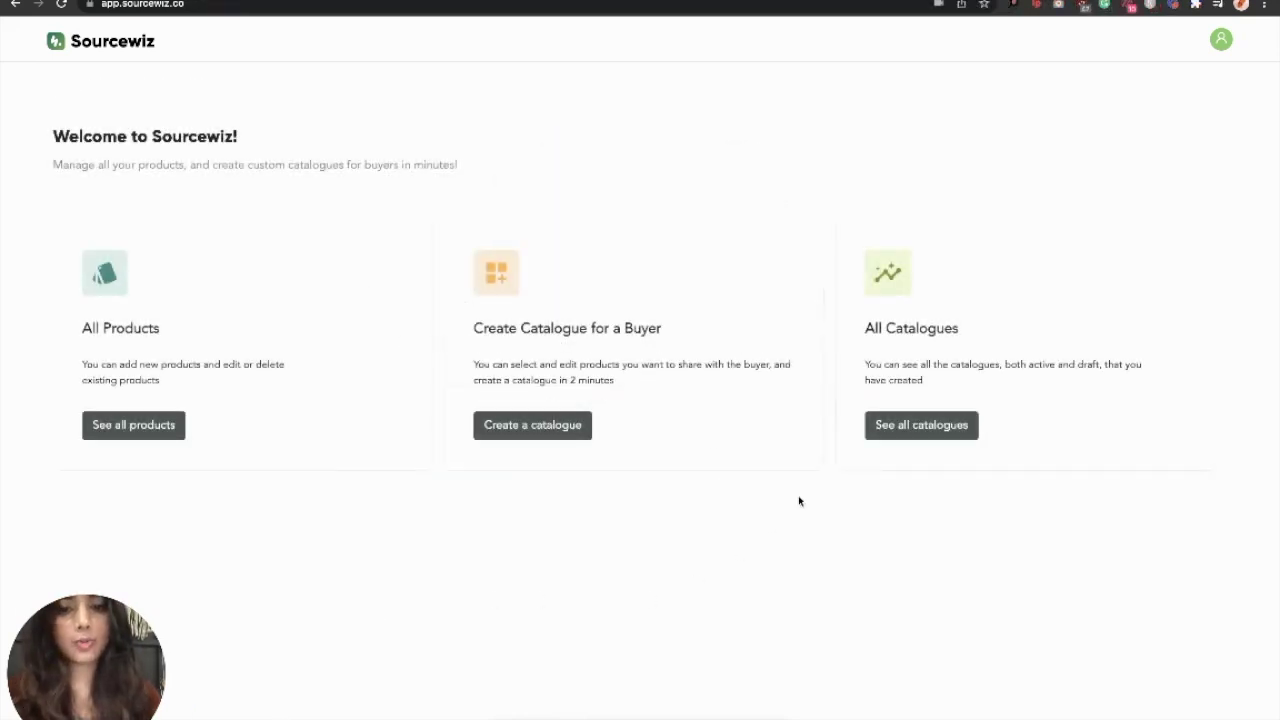
Go to all catalogues and copy the Spring Collection catalogue link.
click(948, 356)
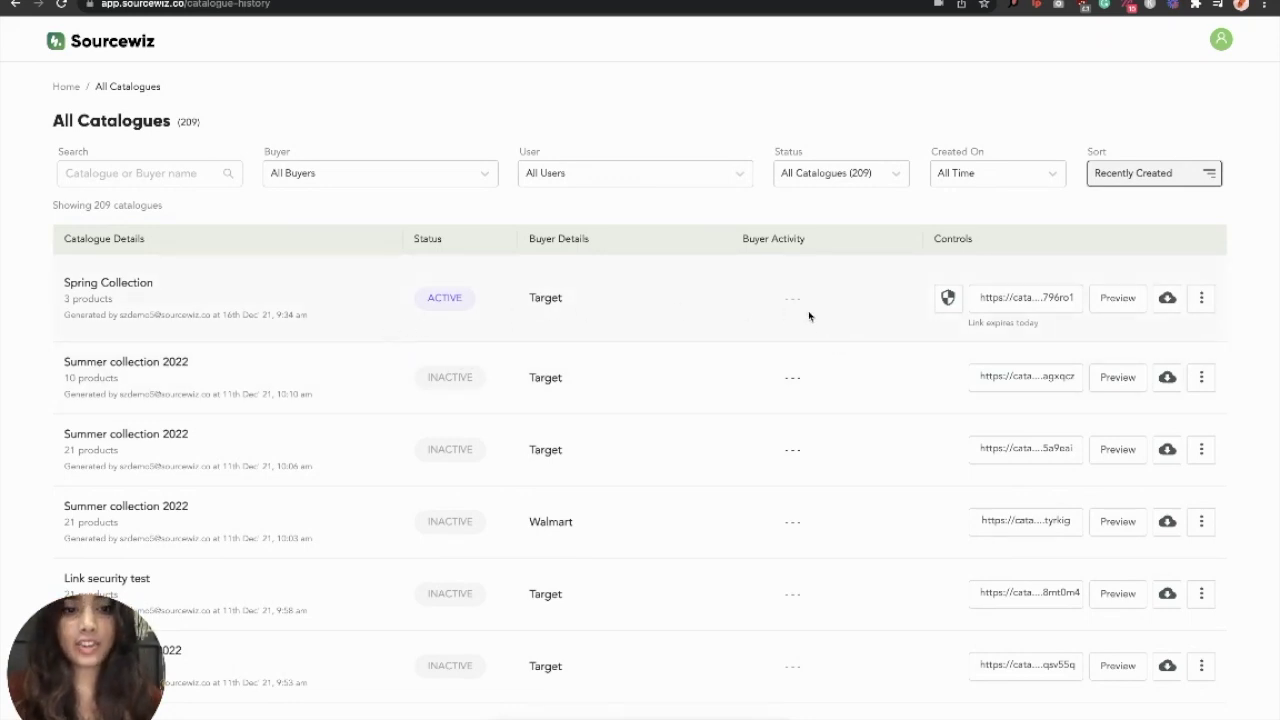
click(1035, 304)
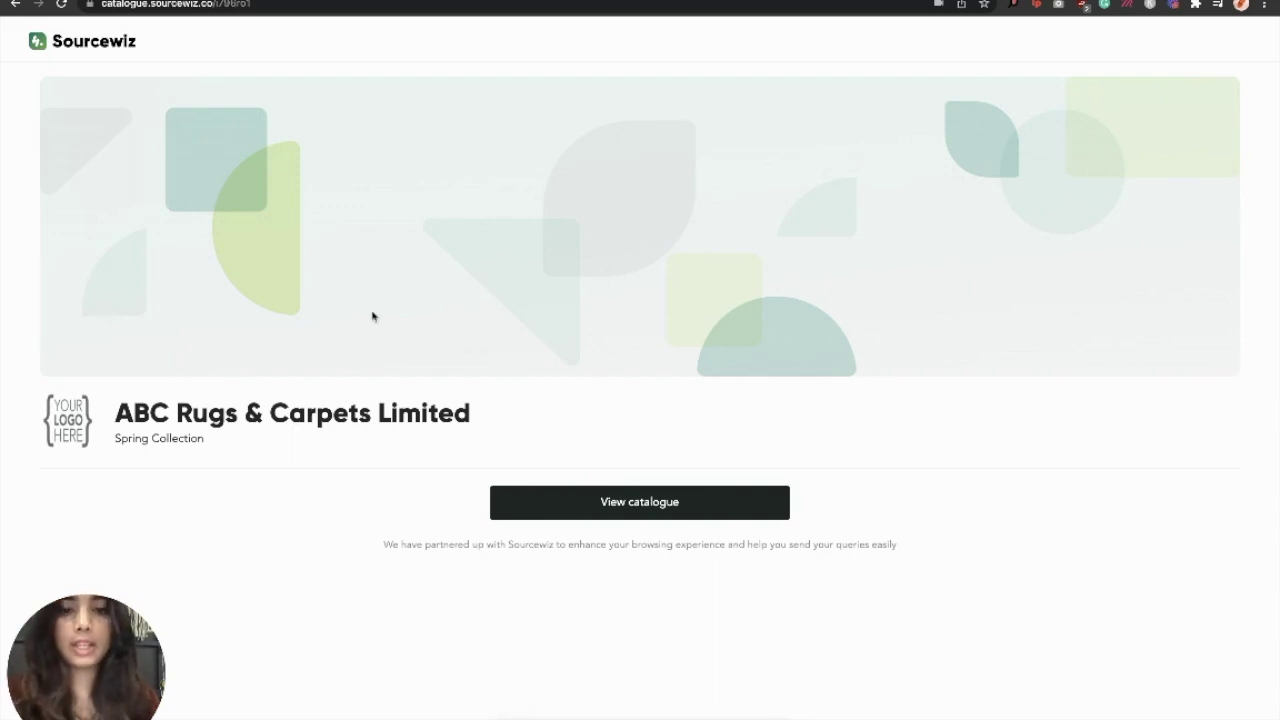
Open the catalogue as the buyer, unlocking it with the saved e-mail and the passcode.
click(528, 512)
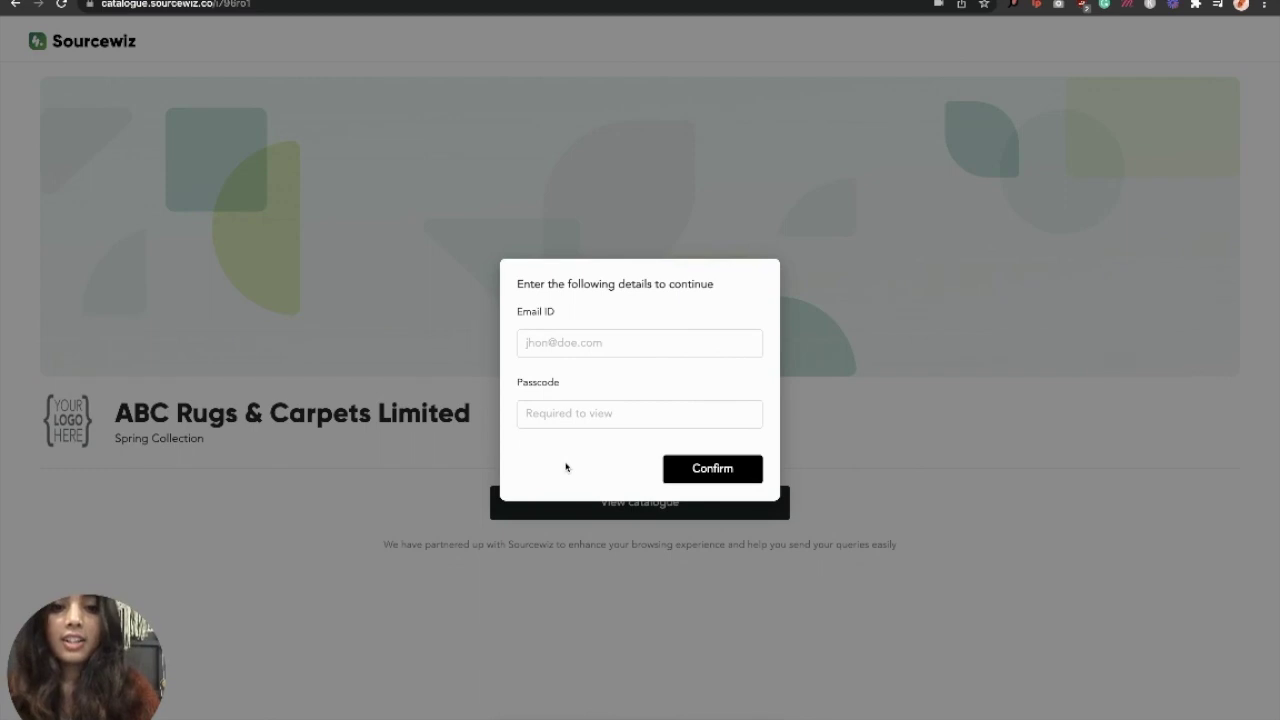
click(573, 343)
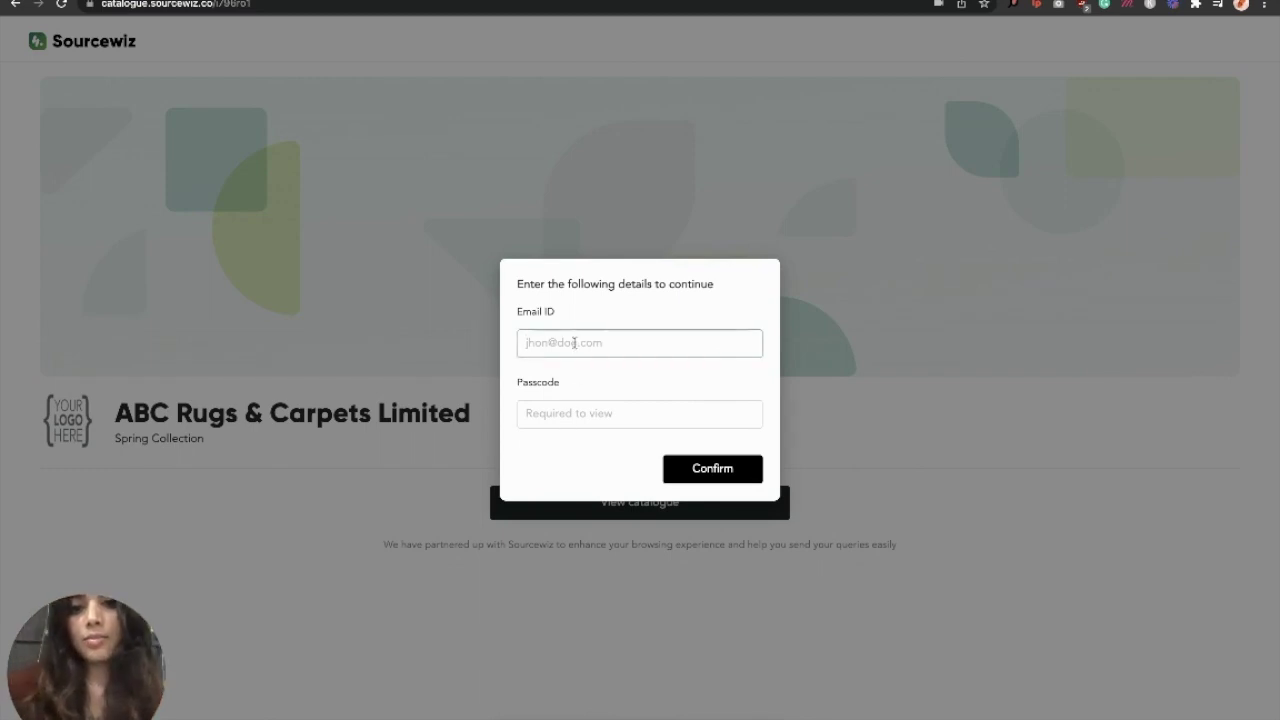
click(575, 371)
click(563, 407)
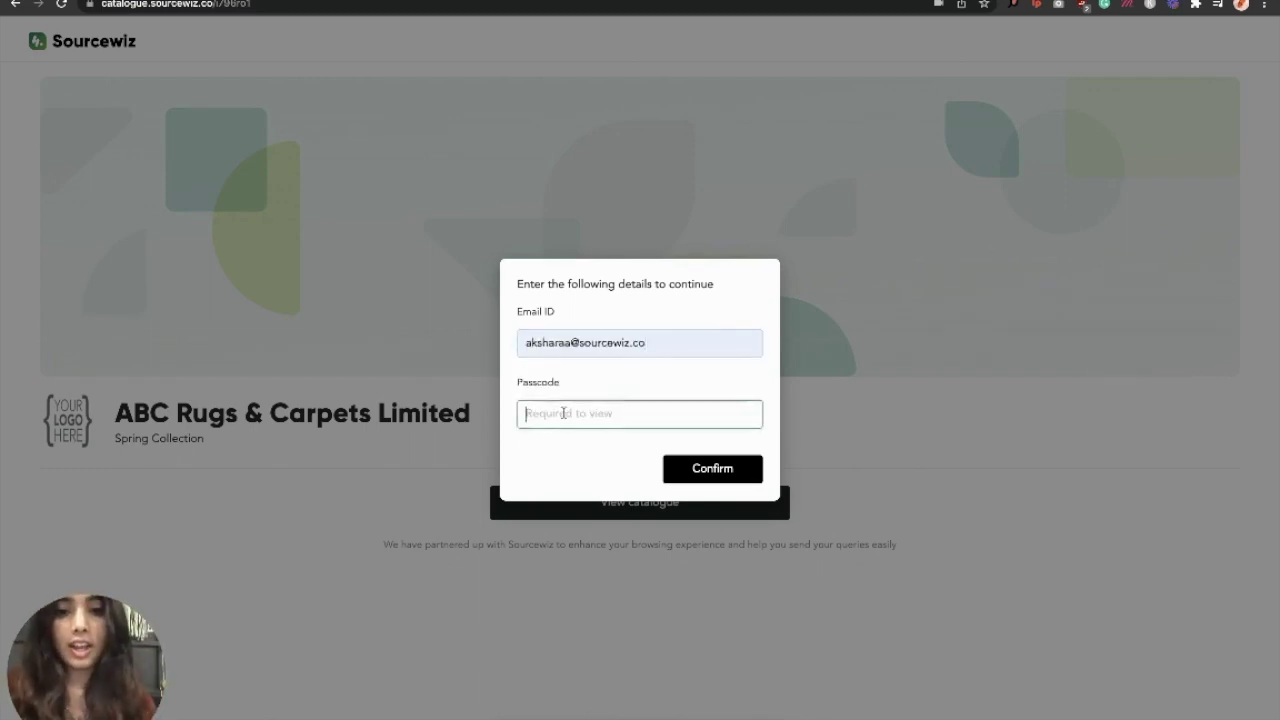
text(000000)
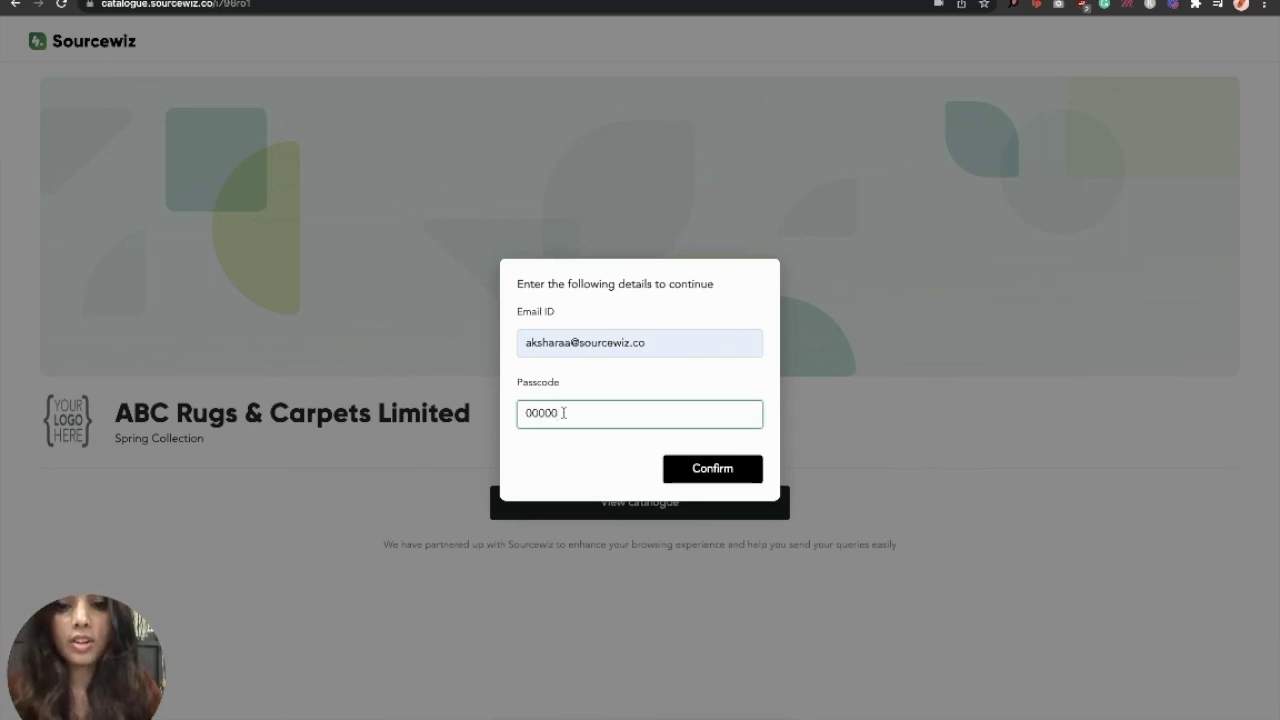
click(694, 467)
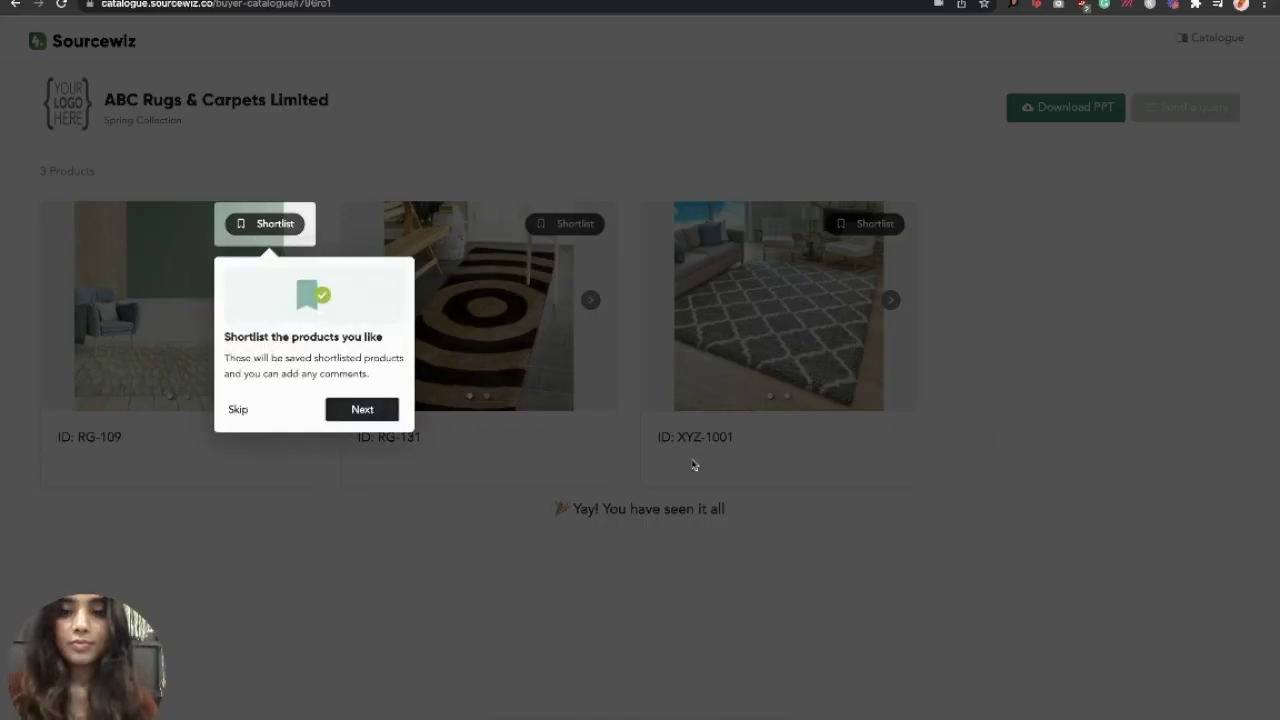
Shortlist rugs RG-109 and RG-131 and start a query about both.
click(240, 411)
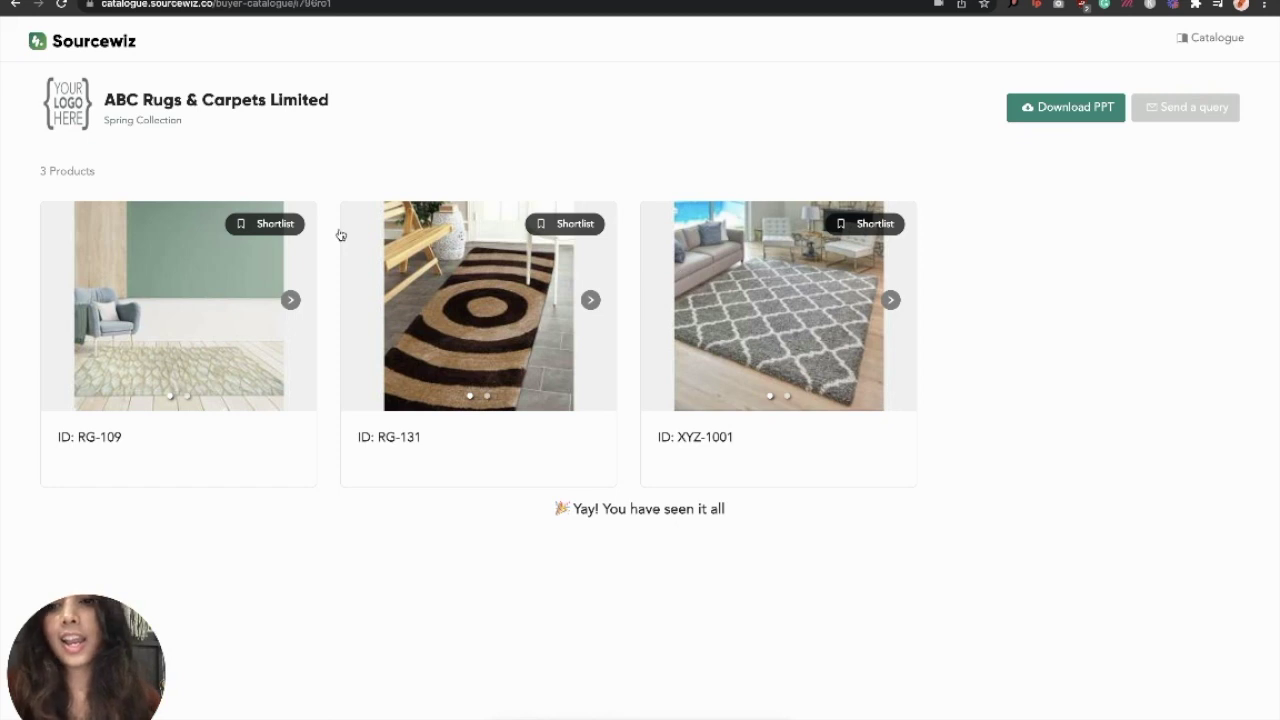
click(293, 230)
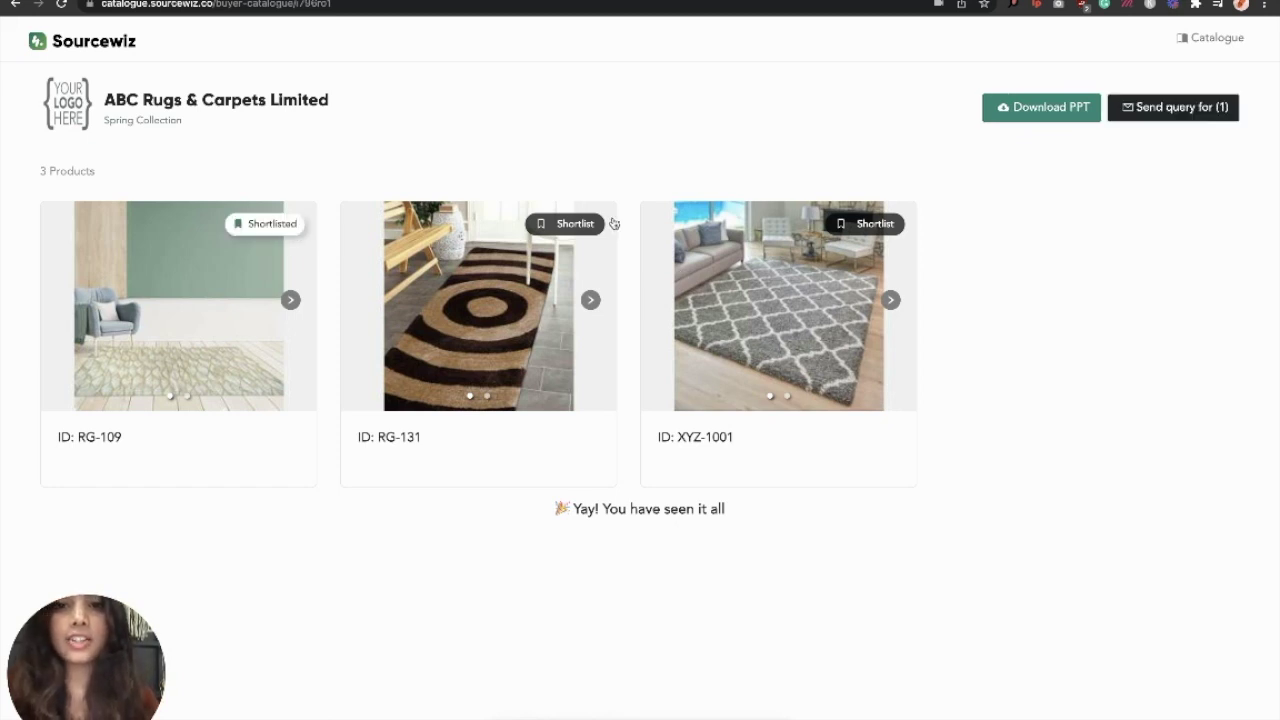
click(590, 225)
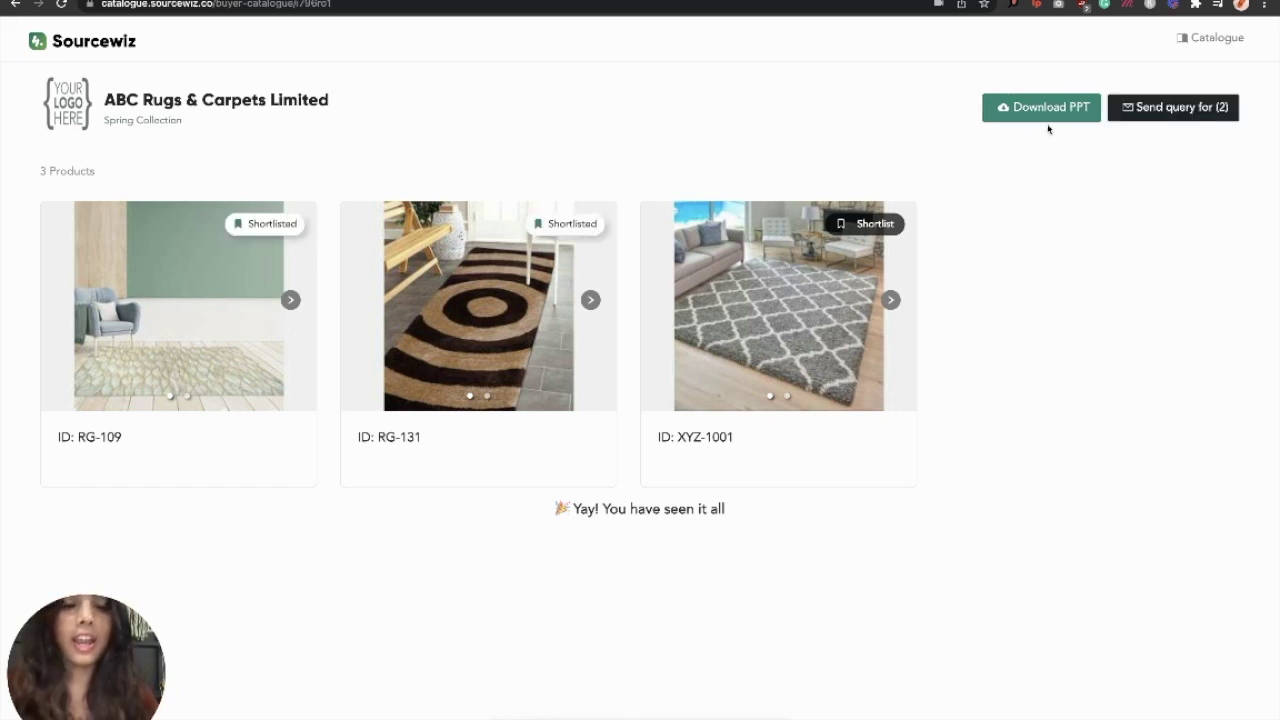
click(1128, 107)
click(512, 446)
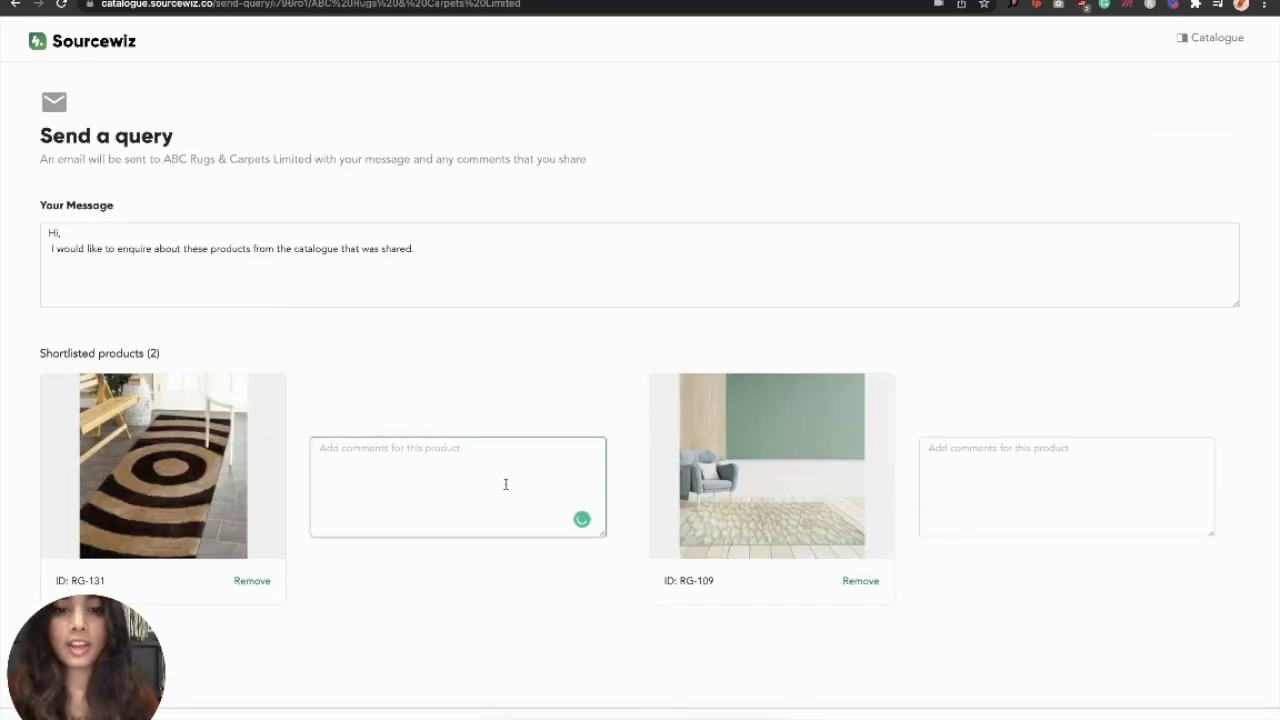
Edit the query message, then refresh the All Catalogues list.
click(520, 302)
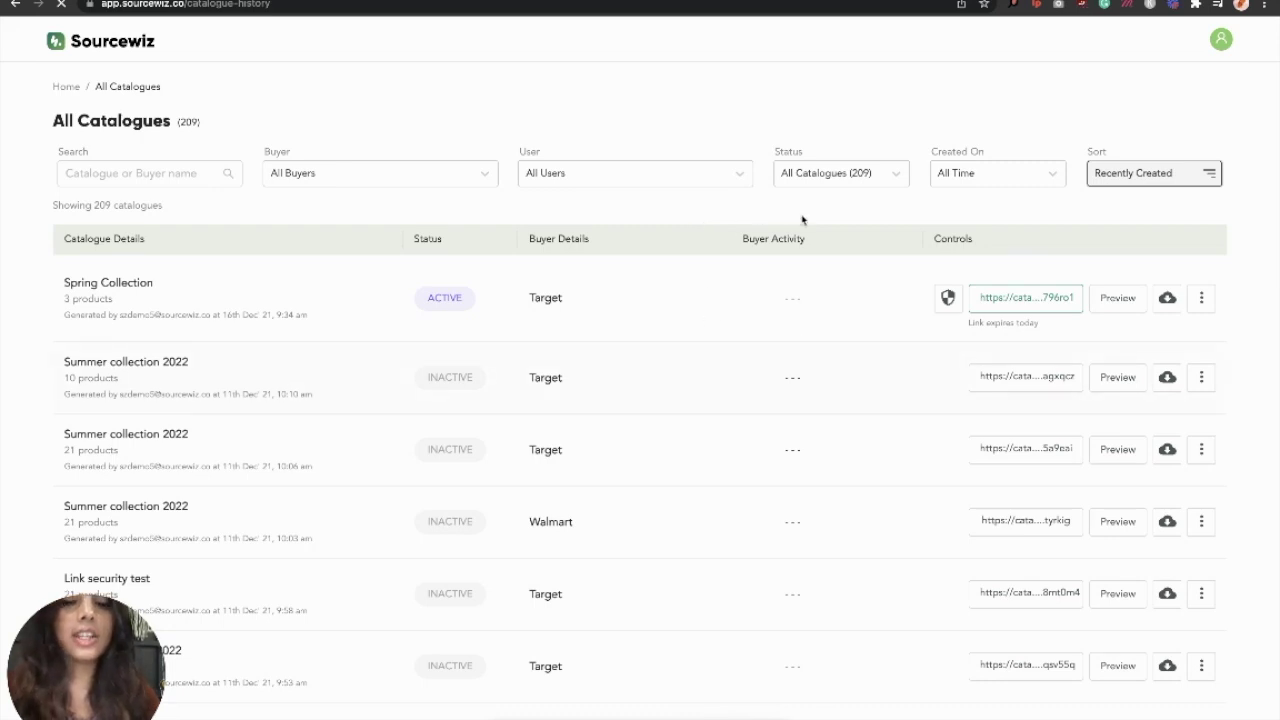
key(super+r)
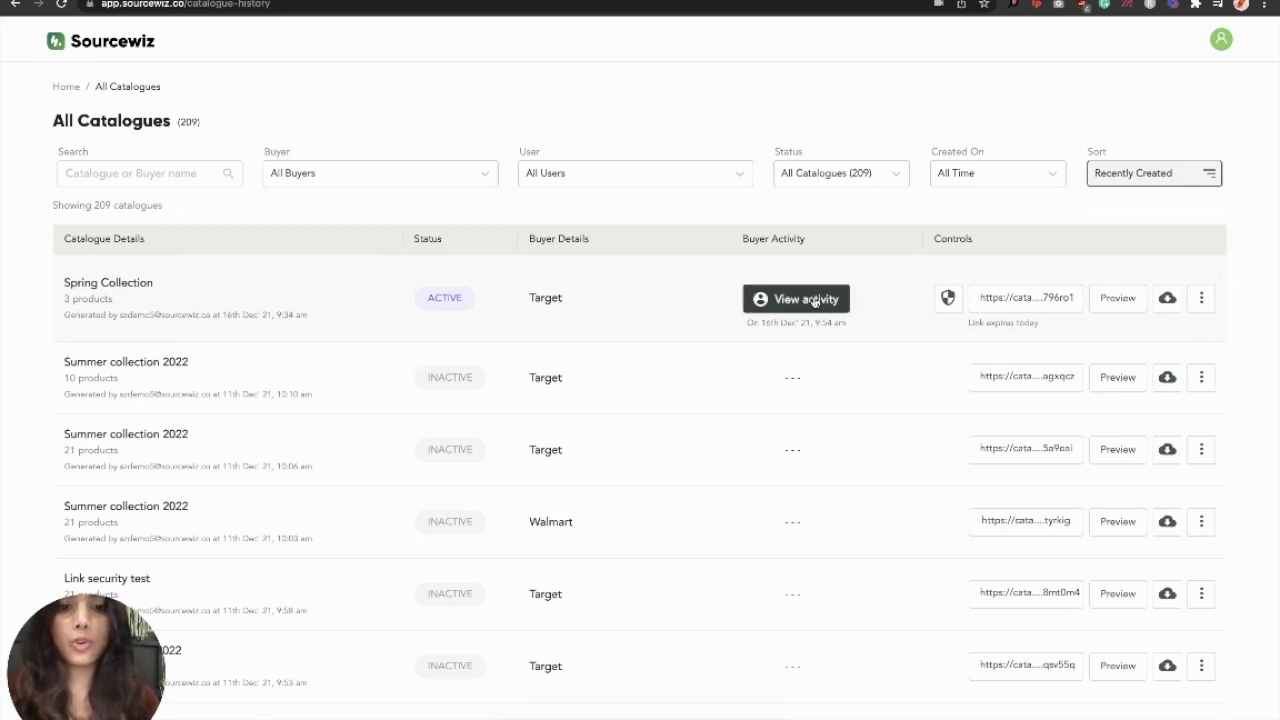
Open the Spring Collection buyer activity and scroll across the single New Delhi session row.
click(814, 300)
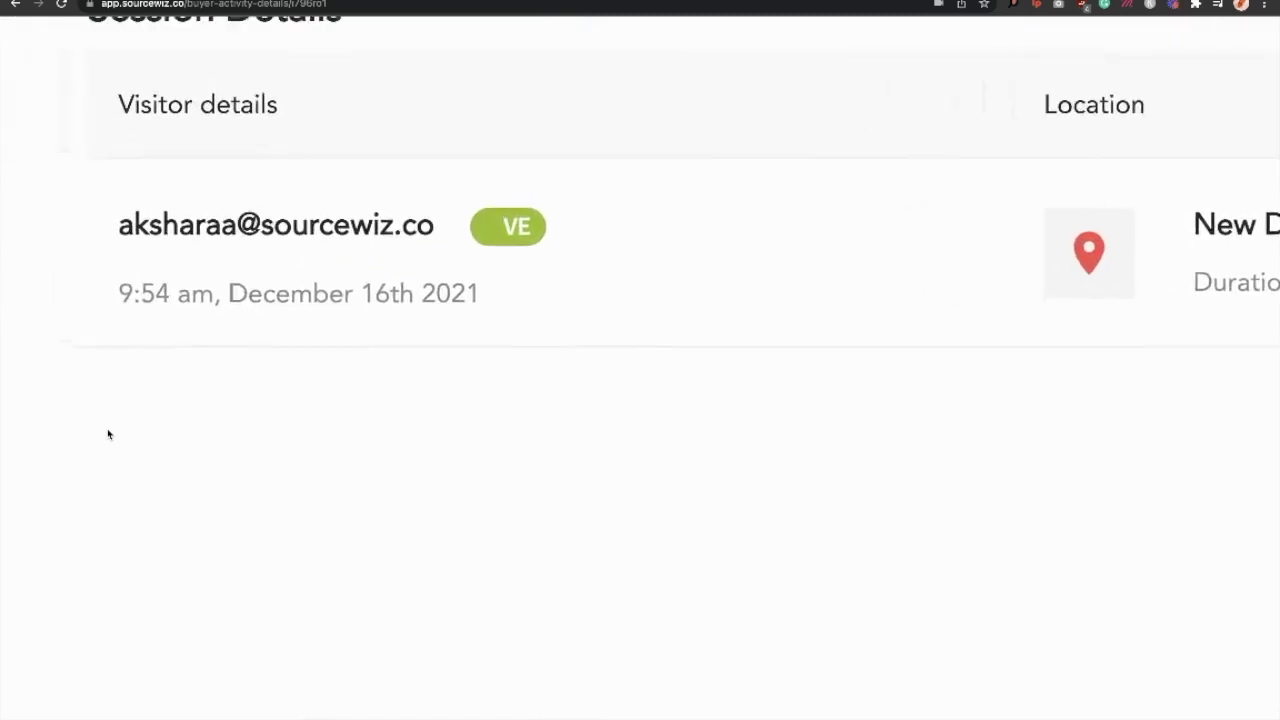
scroll(60, 390, up, 2)
scroll(408, 375, right, 2)
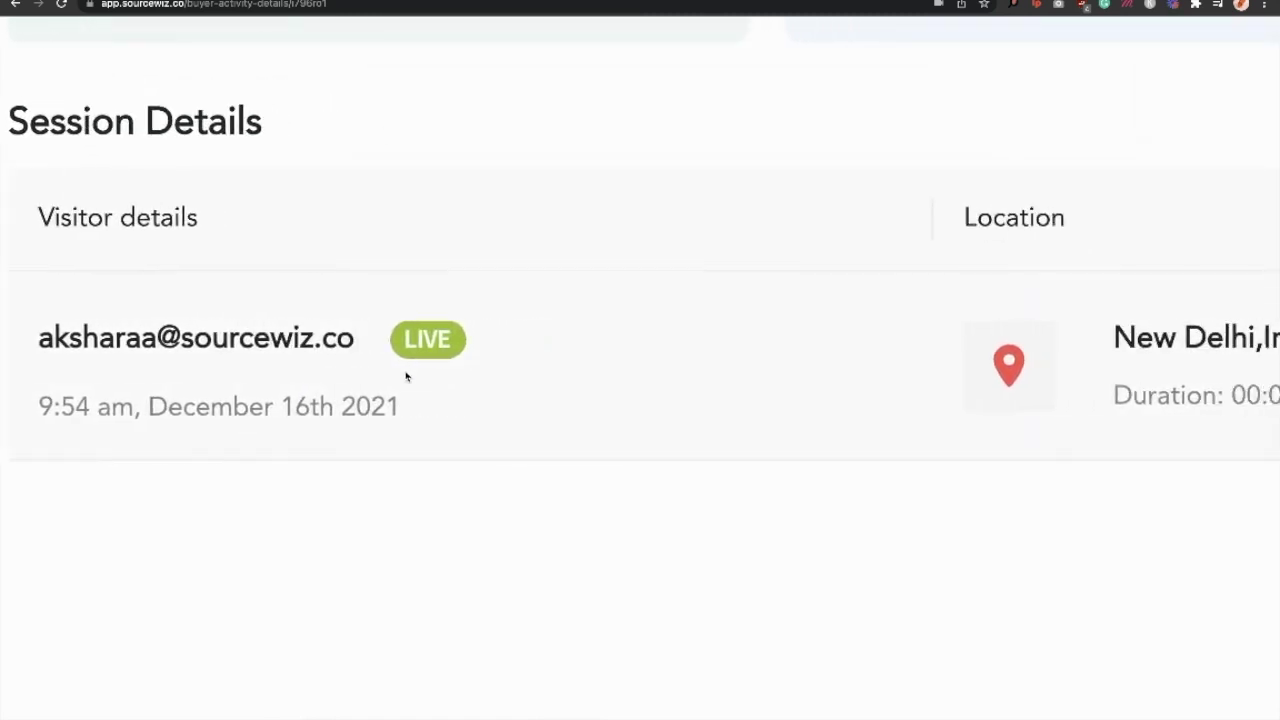
scroll(406, 376, right, 5)
scroll(406, 376, right, 7)
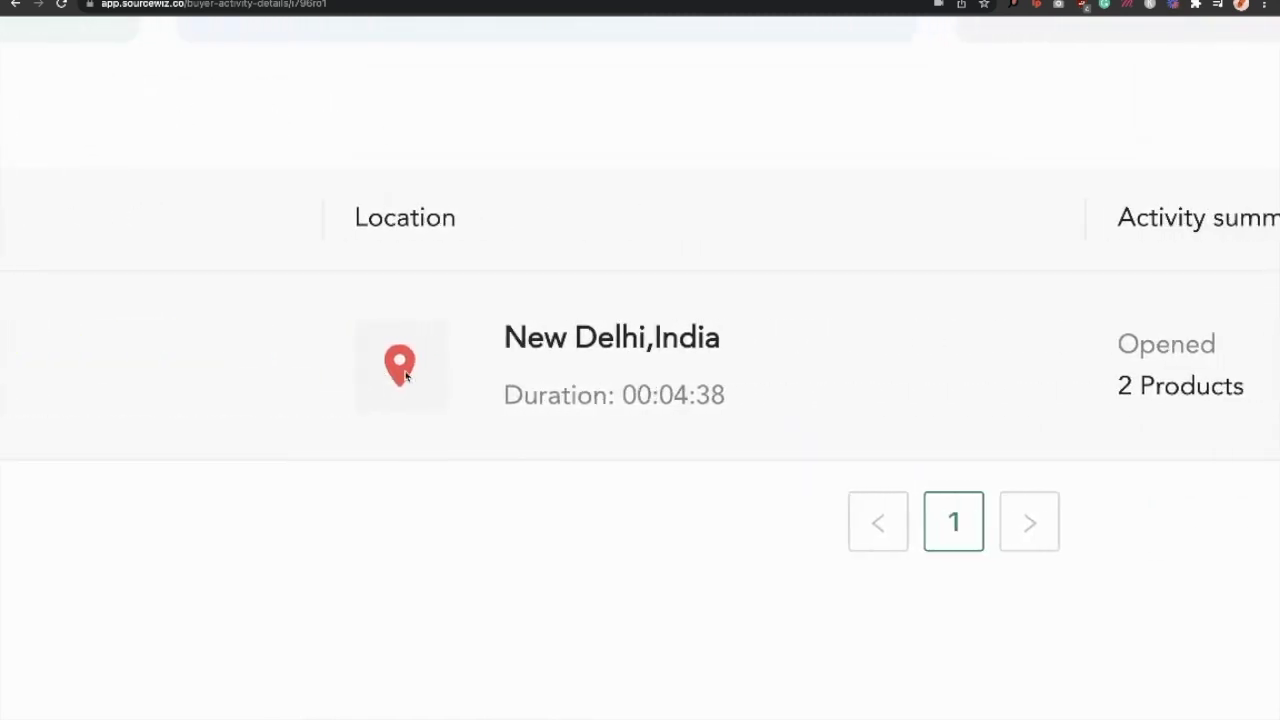
scroll(406, 376, right, 4)
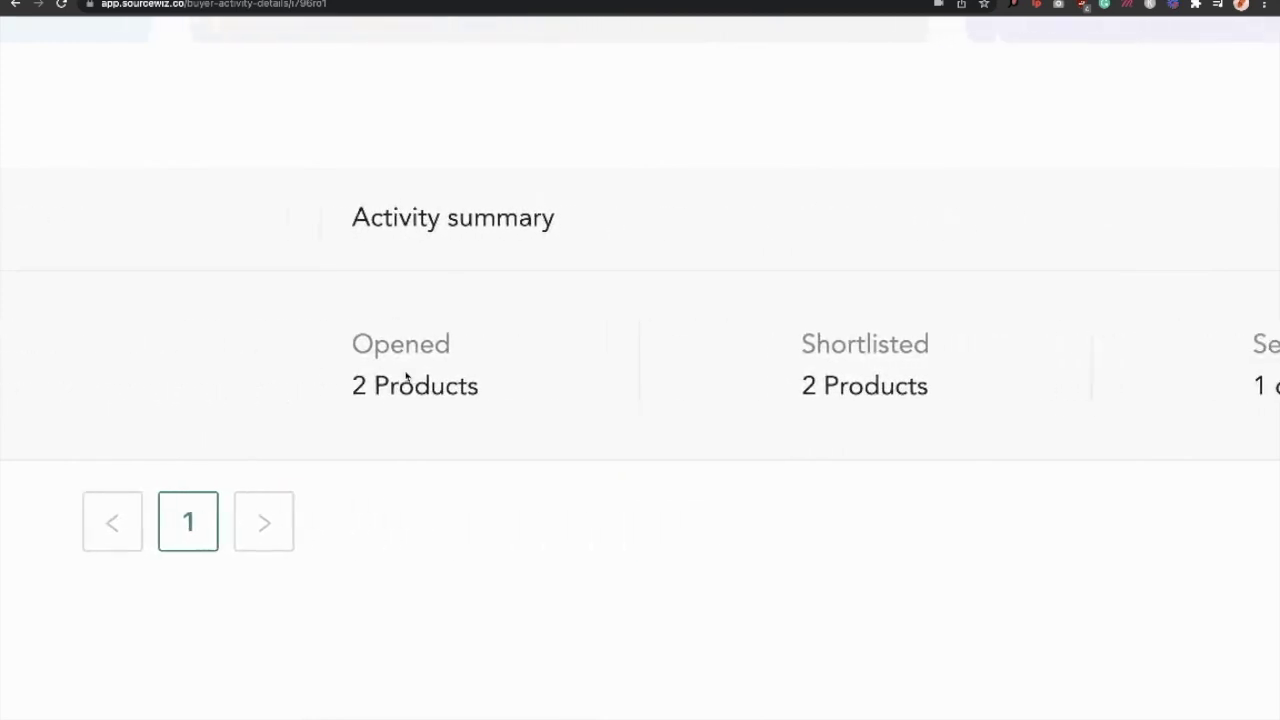
scroll(405, 371, right, 3)
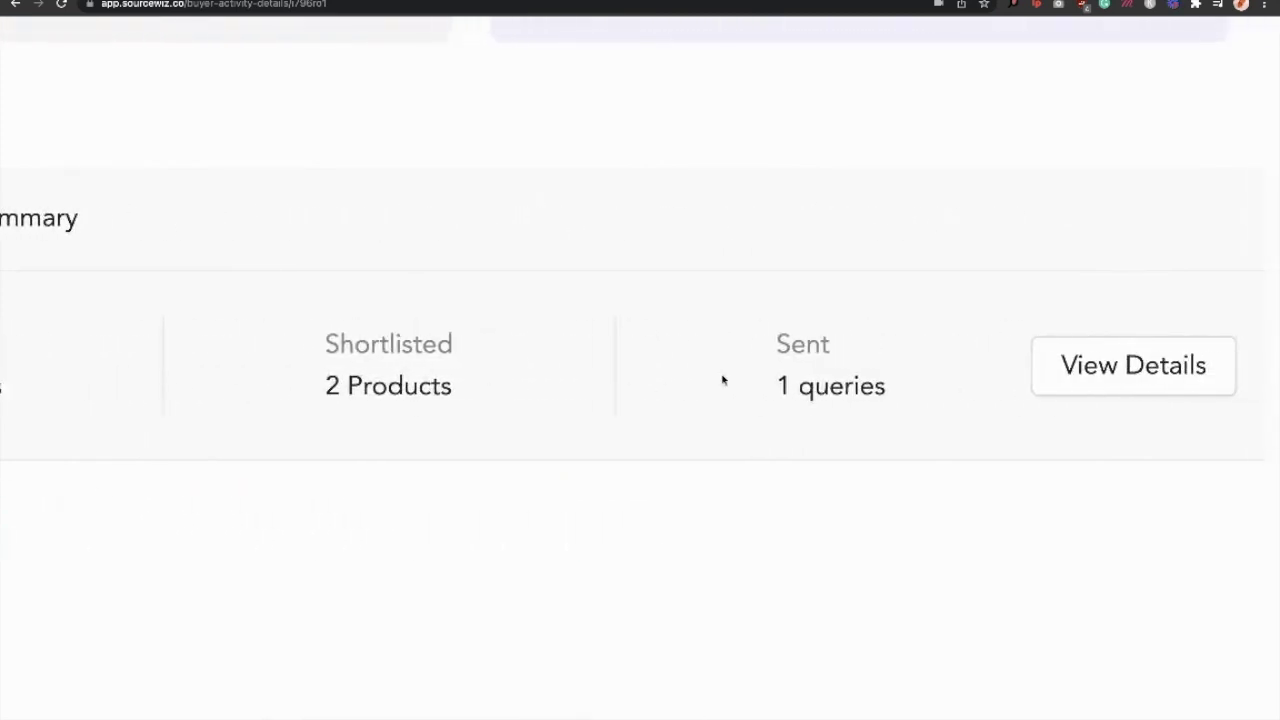
scroll(723, 379, down, 5)
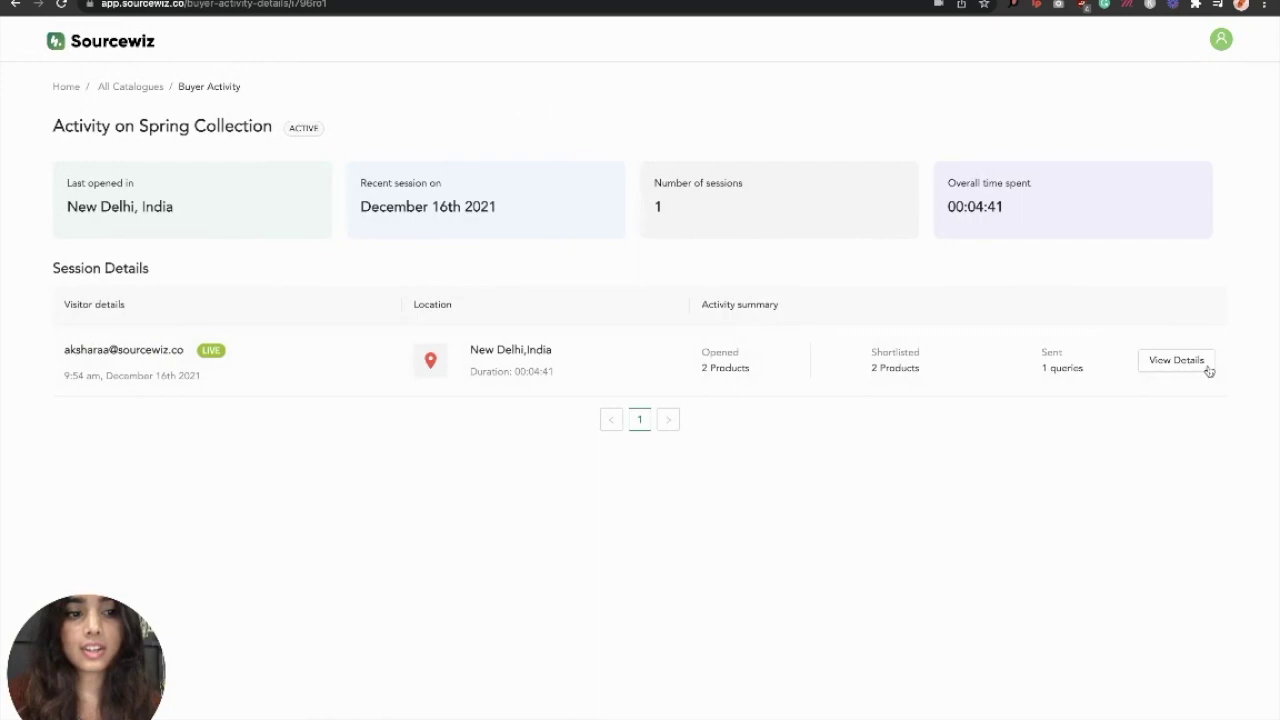
Review the session's details: the 2 shortlisted rugs and the 2 opened rugs.
click(1169, 366)
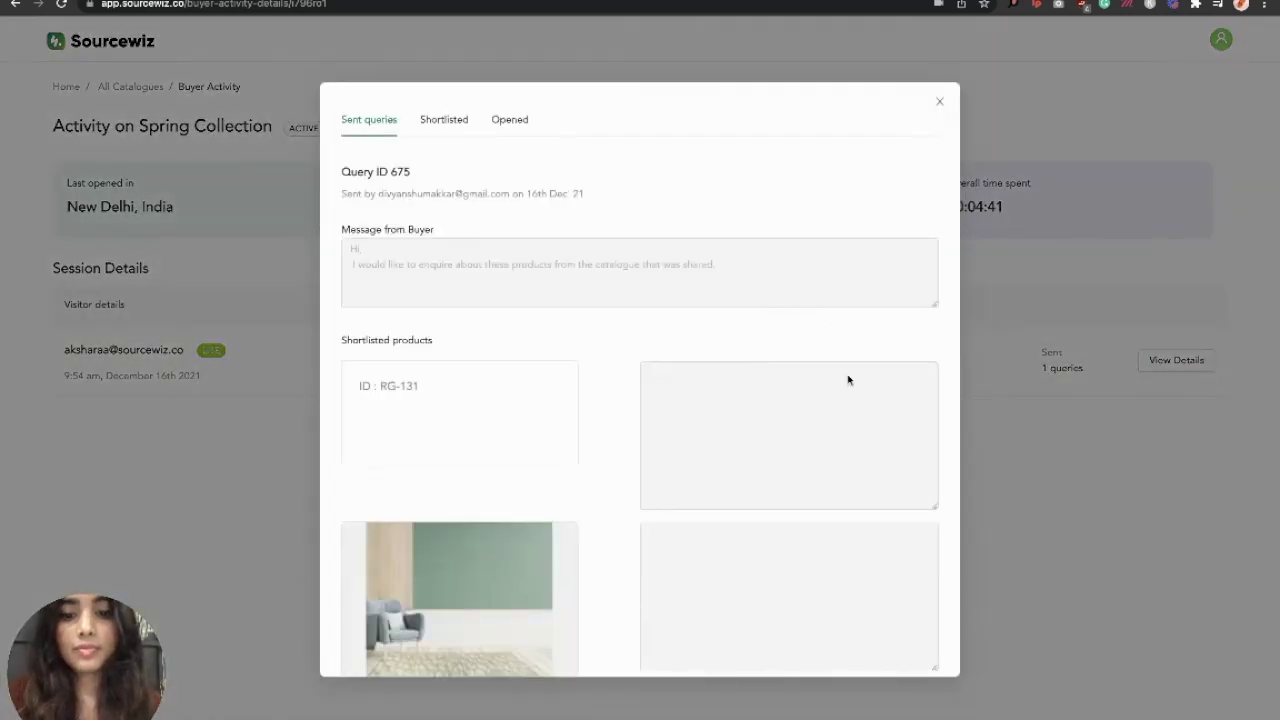
click(466, 122)
click(506, 124)
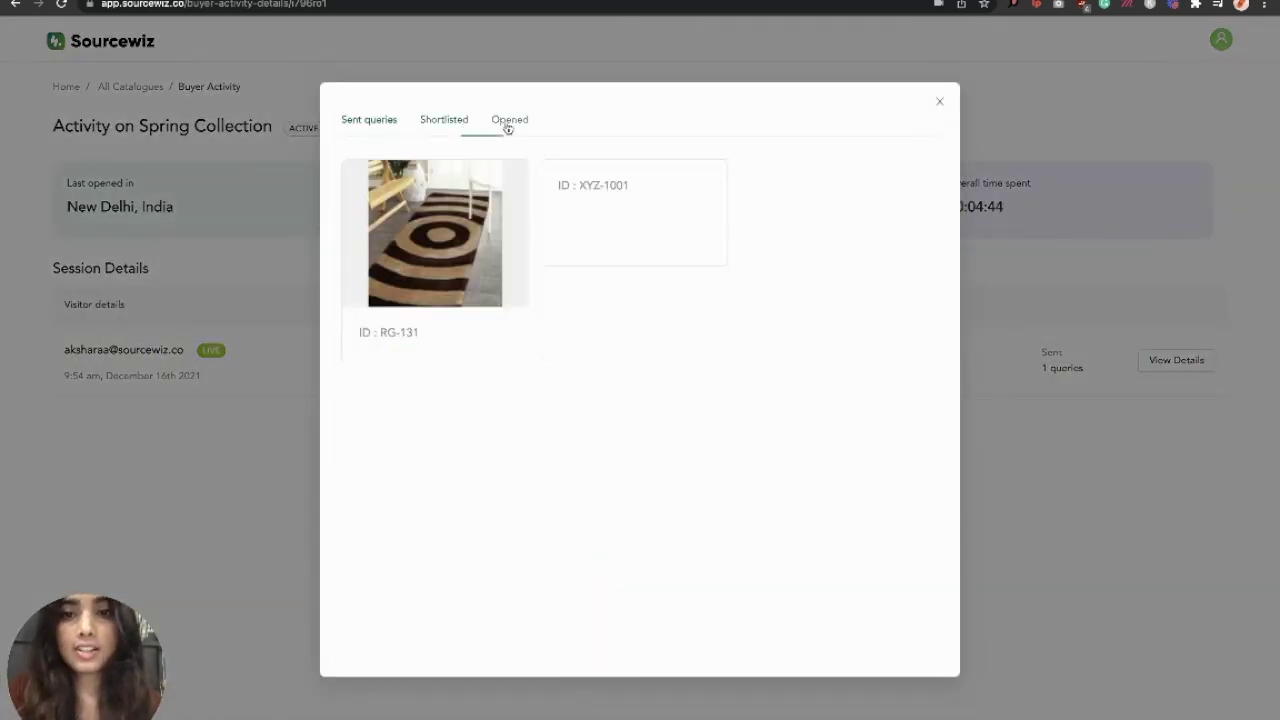
click(940, 101)
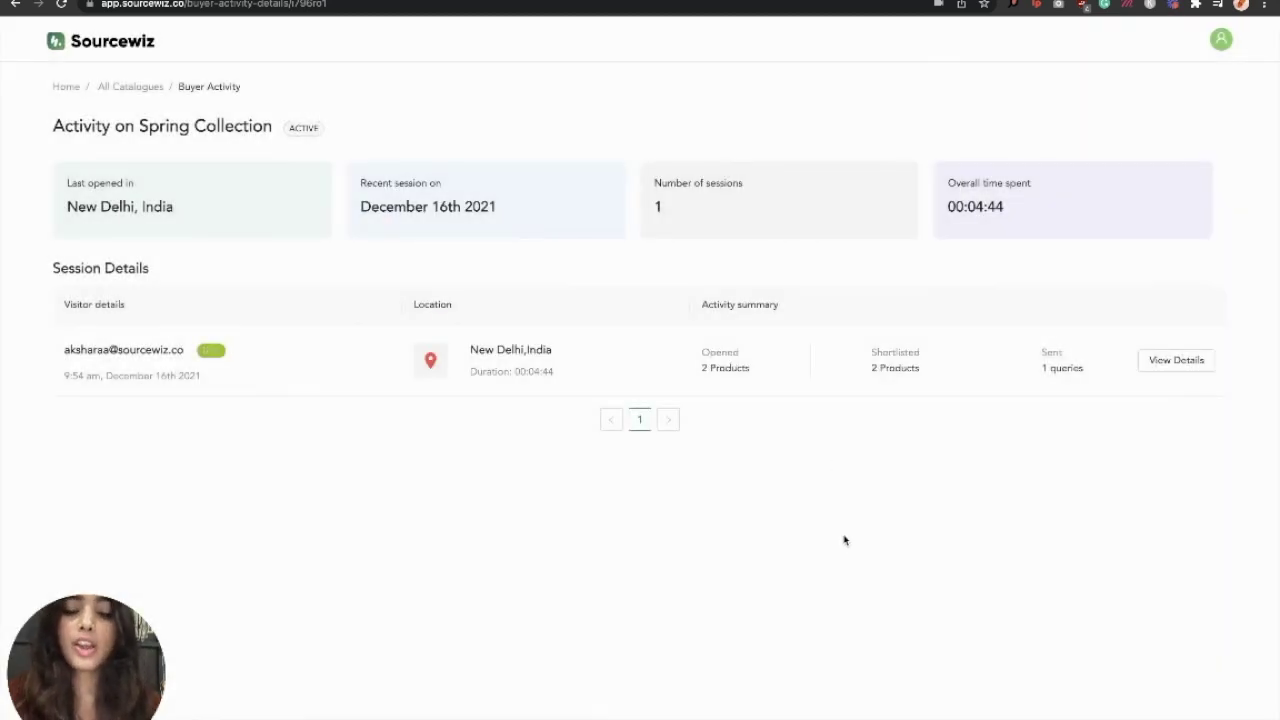